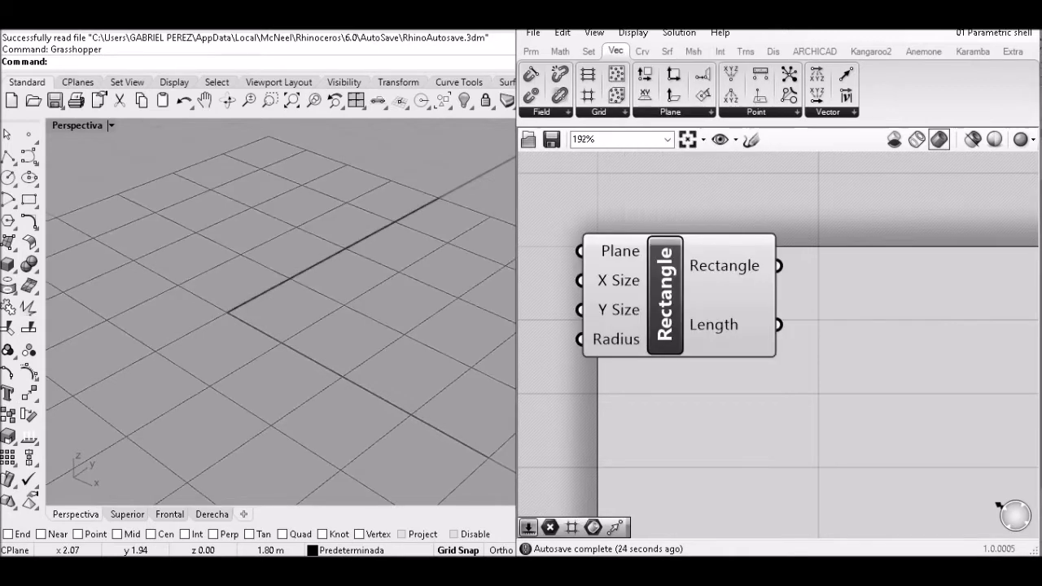
Add a number slider of 1 for the Rectangle's X and Y sizes and a 0,0,0 point as its plane.
double_click(732, 359)
type("1")
key("Return")
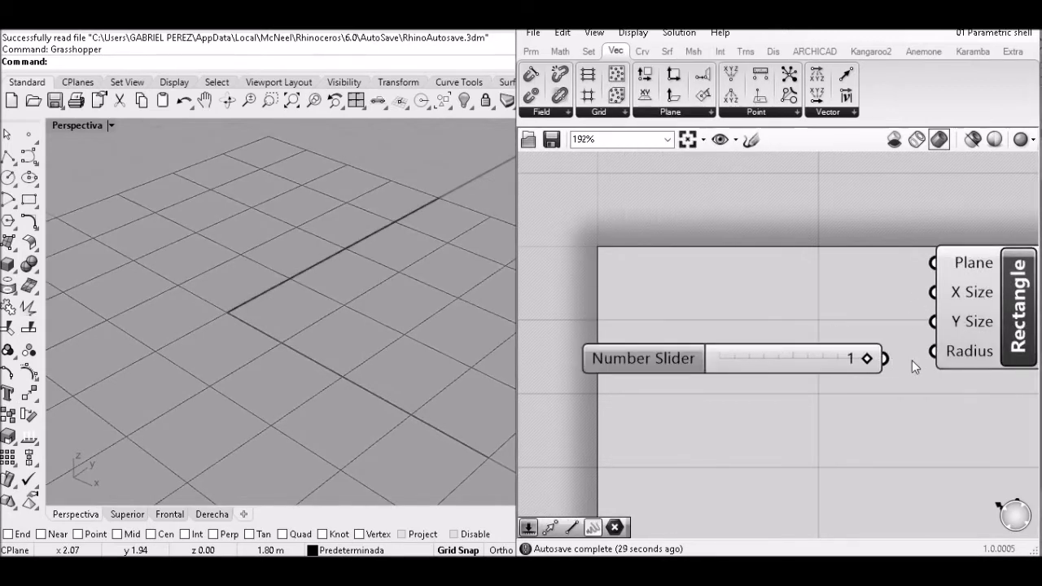
double_click(786, 268)
type("0,0,0")
key("Return")
left_click_drag(828, 267, 933, 262)
Hide the construction grid in the Rhino perspective viewport.
key("F7")
scroll(309, 303, "down", 7)
right_click_drag(308, 304, 327, 281)
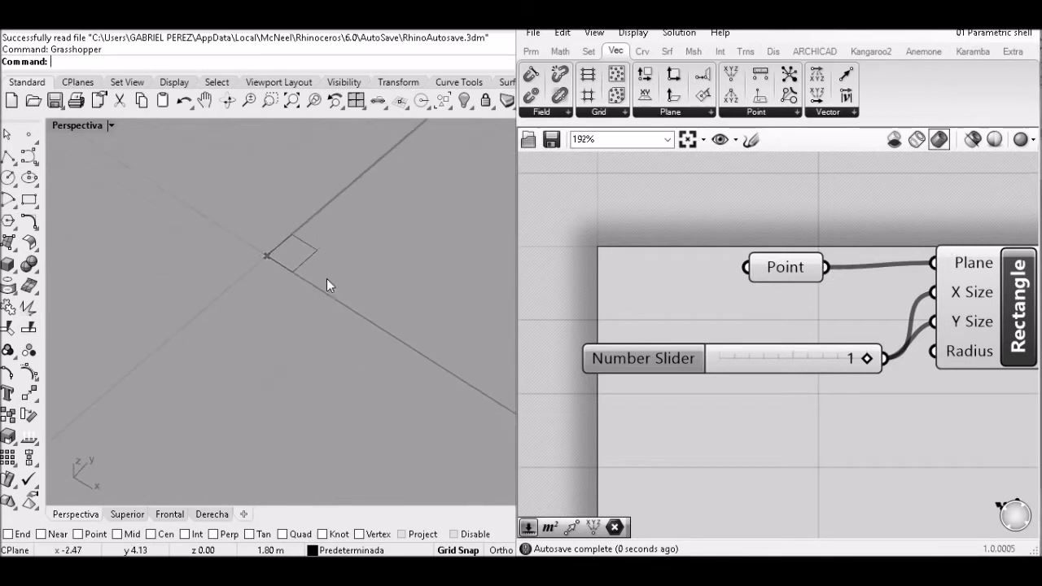
Add a Move component and connect the Rectangle output to its Geometry input.
left_click(785, 267)
scroll(210, 308, "up", 7)
right_click_drag(744, 248, 386, 254)
double_click(890, 300)
type("move")
key("Return")
right_click_drag(846, 314, 710, 306)
left_click_drag(710, 306, 826, 313)
left_click_drag(638, 276, 757, 279)
Add a Unit Z vector, connect it to Move's Motion input, and drive its Factor with the rectangle size slider.
double_click(712, 407)
type("z")
key("Return")
left_click_drag(812, 407, 757, 313)
scroll(649, 487, "down", 3)
right_click_drag(648, 486, 740, 295)
left_click_drag(766, 246, 714, 323)
double_click(621, 332)
right_click_drag(625, 333, 659, 160)
left_click(608, 235)
left_click_drag(582, 213, 670, 321)
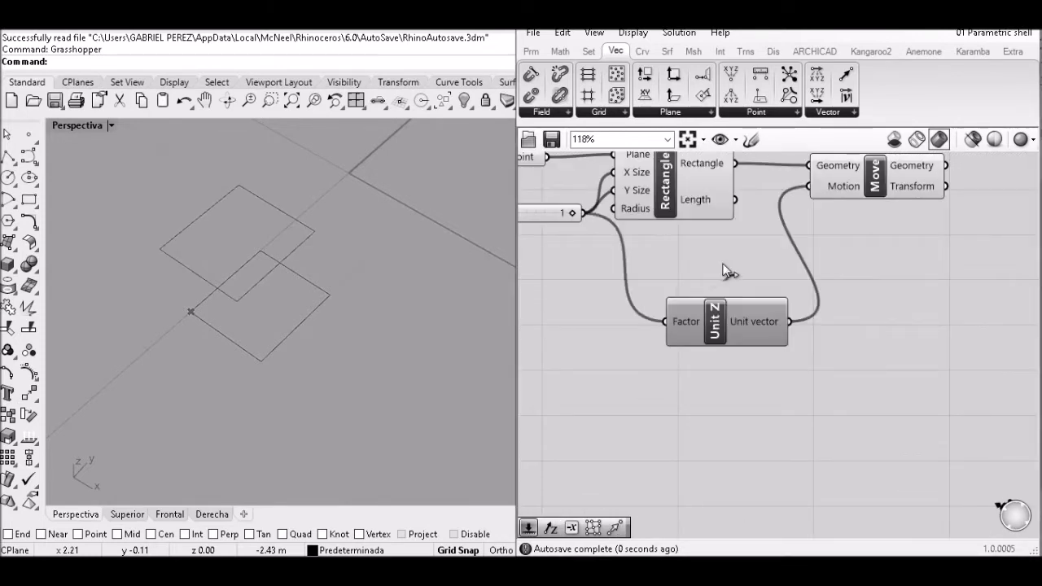
Add an Offset Curve component and connect Move's Geometry output to its Curve input.
right_click_drag(1016, 210, 822, 301)
double_click(822, 298)
type("Of")
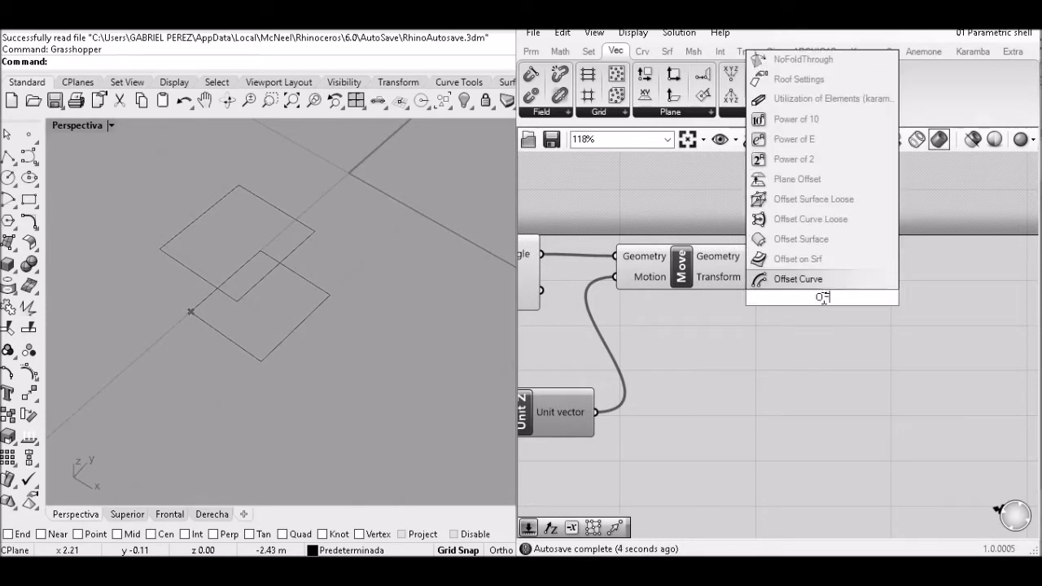
key("Return")
right_click_drag(814, 294, 718, 330)
left_click_drag(707, 328, 656, 292)
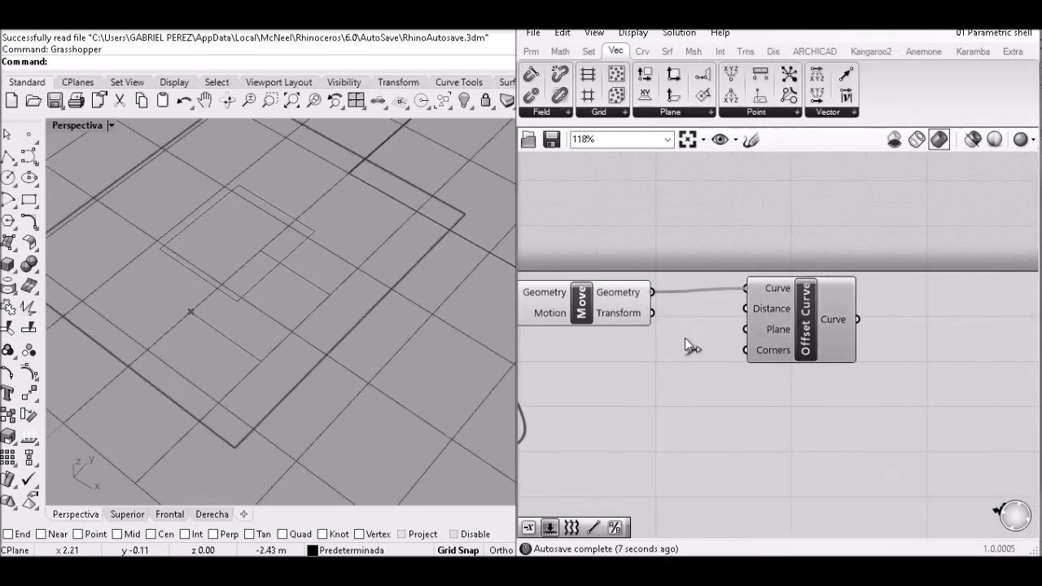
Connect Move's Geometry output to the Plane input of Offset Curve.
scroll(713, 352, "down", 3)
scroll(716, 356, "up", 3)
right_click_drag(677, 319, 711, 335)
left_click_drag(697, 307, 773, 339)
right_click_drag(755, 383, 801, 361)
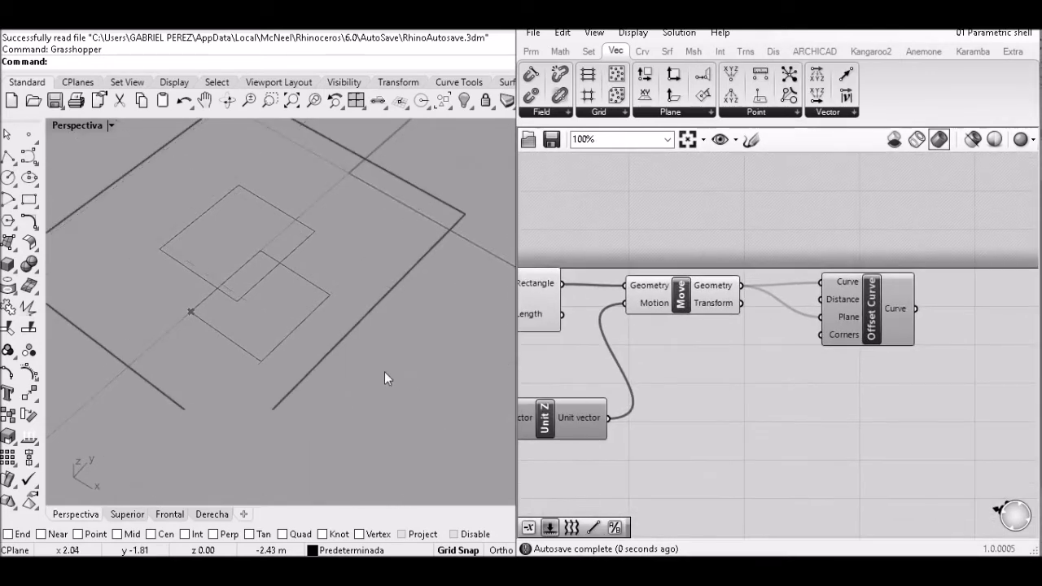
scroll(384, 373, "down", 5)
right_click_drag(384, 373, 708, 342)
right_click_drag(786, 368, 797, 392)
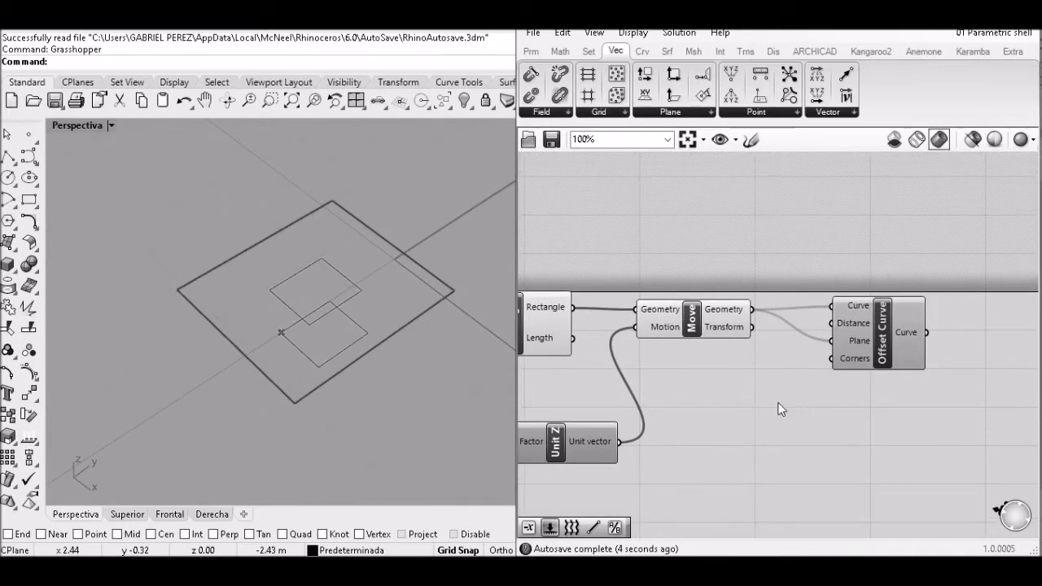
Add a Negative component below Offset Curve.
left_click(778, 404)
double_click(779, 410)
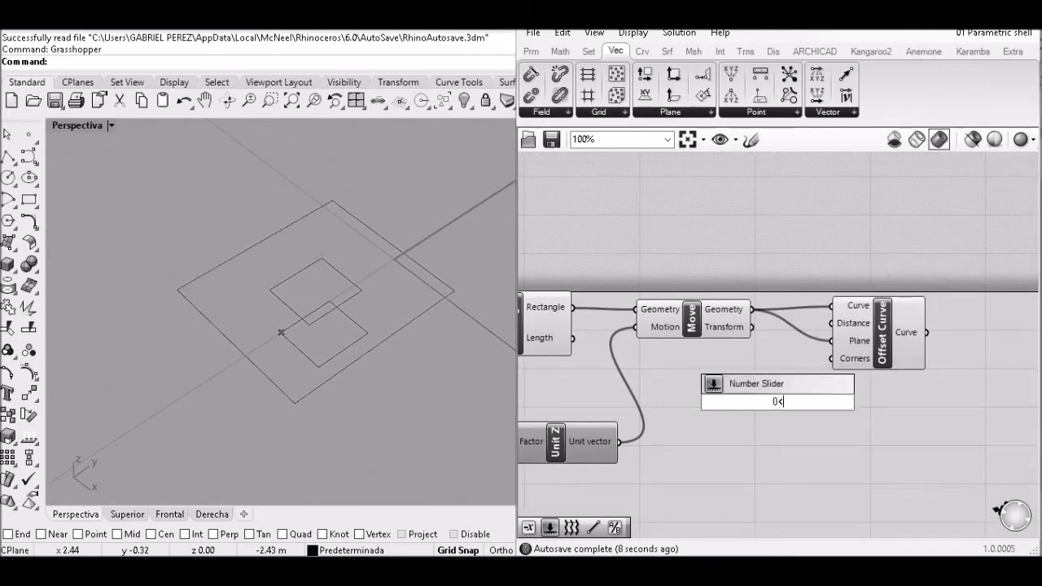
left_click(778, 410)
double_click(779, 410)
type("NEGATIVE")
key("Return")
right_click_drag(683, 484, 740, 414)
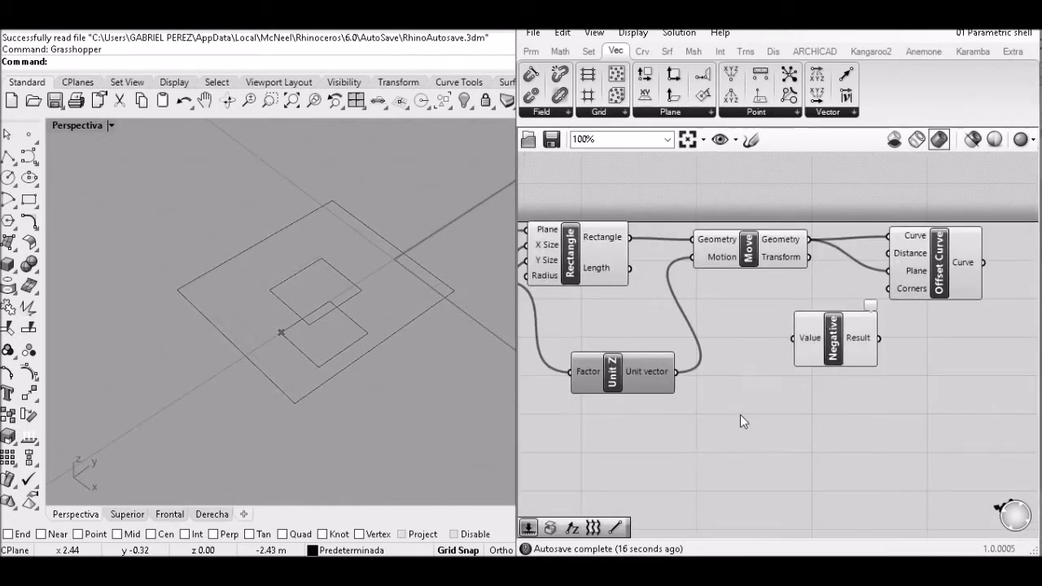
Add a 0.15 number slider, feed it into Negative, and connect the Result to Offset Curve's Distance input.
double_click(739, 414)
type(".15")
key("Return")
left_click_drag(703, 421, 662, 437)
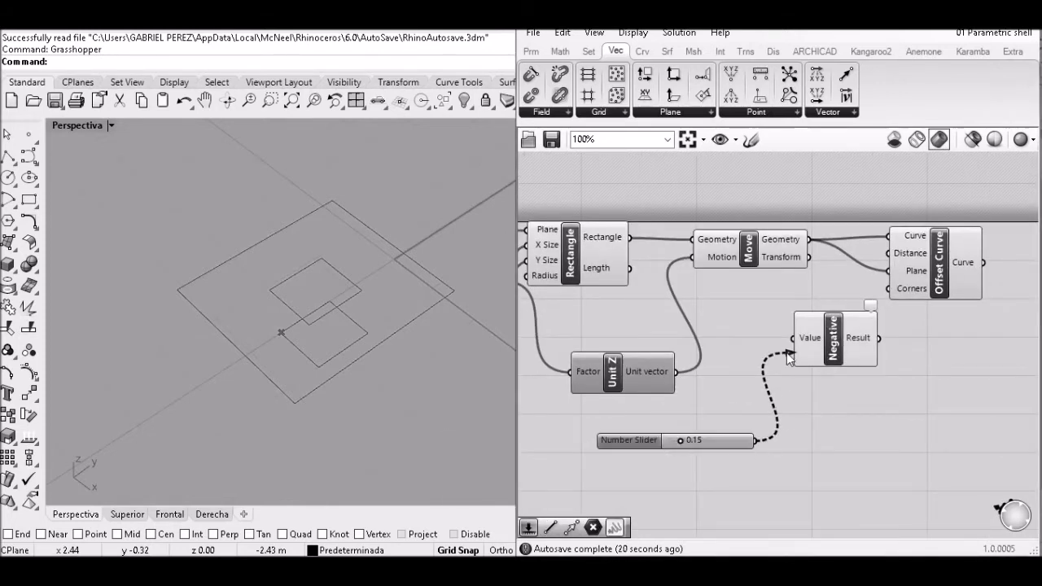
left_click_drag(786, 352, 793, 344)
right_click_drag(887, 344, 804, 382)
right_click_drag(877, 386, 827, 377)
Turn off the preview of the Move component.
right_click(618, 272)
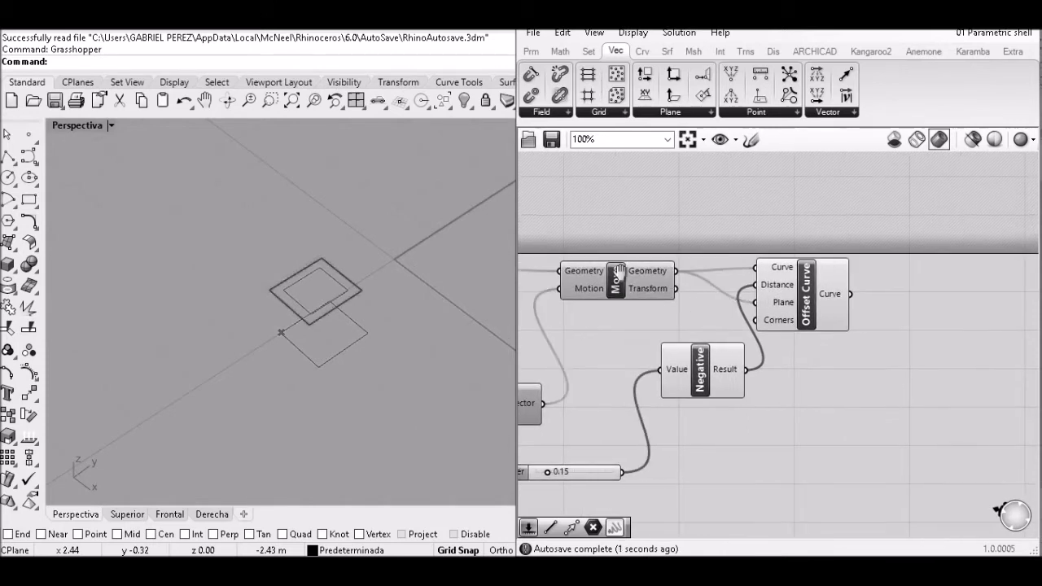
left_click(660, 303)
left_click(965, 374)
Add a Ruled Surface component with the base Rectangle as Curve A and the offset curve as Curve B.
right_click_drag(970, 362, 860, 341)
double_click(861, 339)
type("RULE")
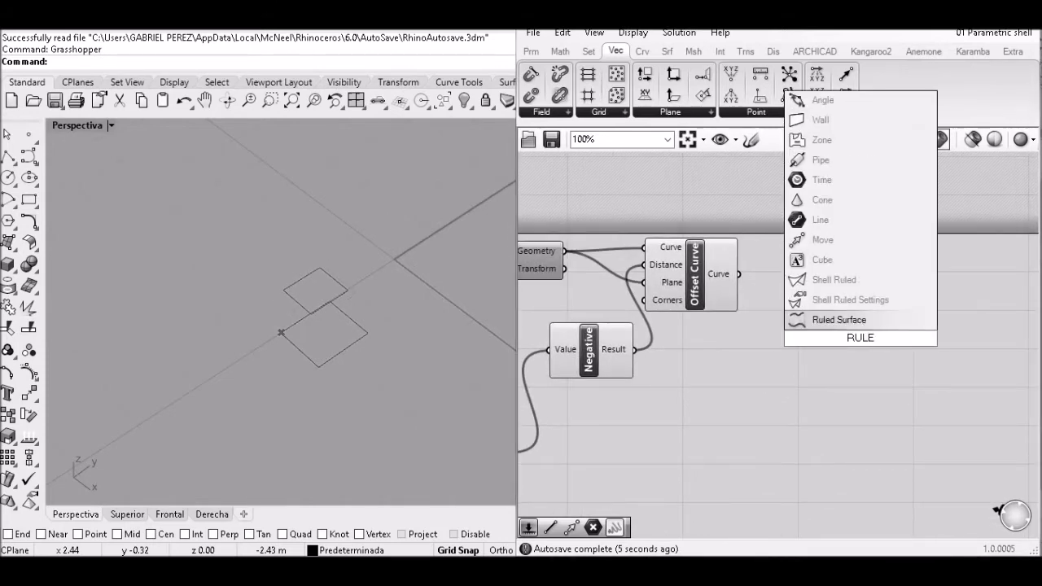
key("Return")
scroll(746, 322, "down", 2)
right_click_drag(529, 273, 593, 301)
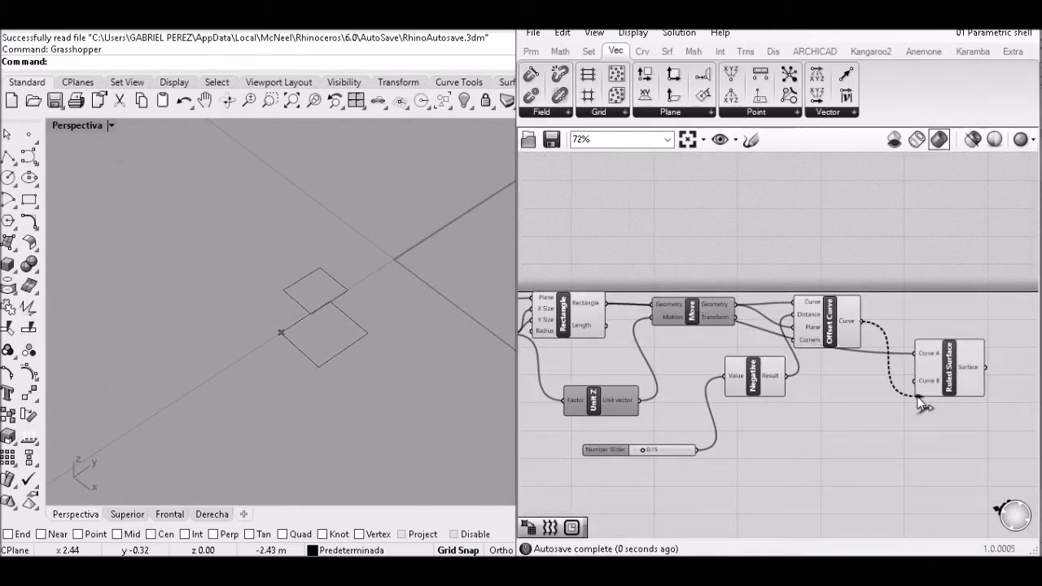
left_click_drag(917, 397, 915, 381)
Set the offset distance slider to 0.22.
scroll(298, 301, "up", 7)
scroll(653, 432, "up", 2)
right_click_drag(652, 440, 731, 395)
mouse_move(717, 409)
left_mouse_down()
mouse_move(753, 410)
mouse_move(728, 415)
left_mouse_up()
scroll(729, 415, "down", 4)
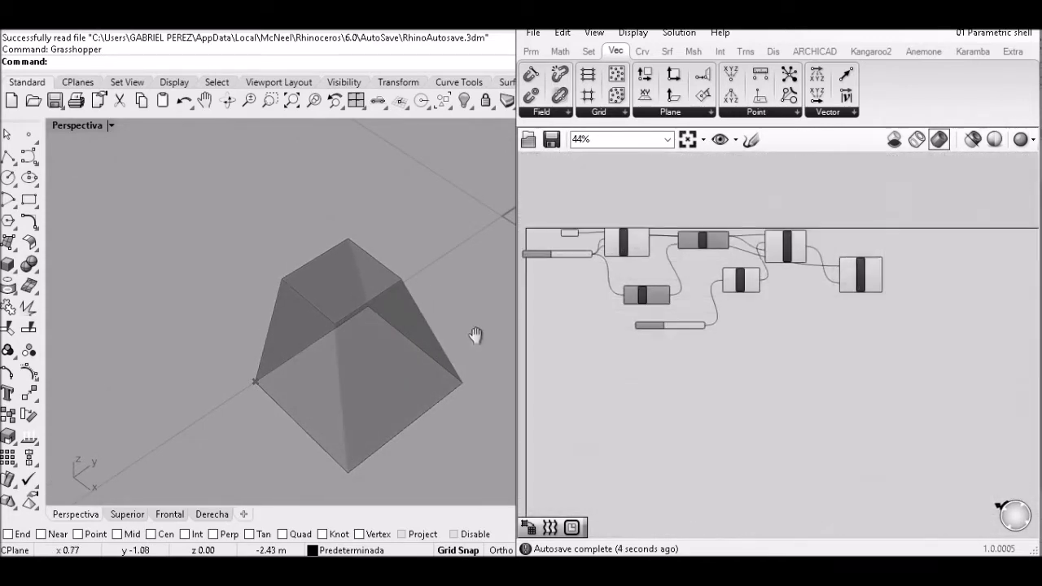
scroll(482, 338, "down", 5)
scroll(644, 355, "up", 5)
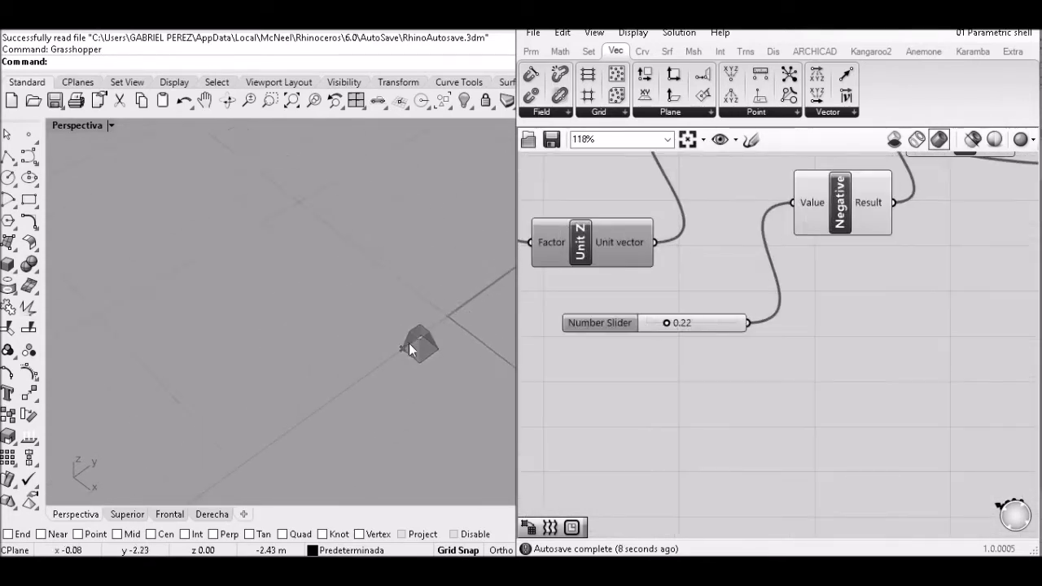
scroll(450, 323, "up", 2)
scroll(807, 314, "down", 4)
Turn off the preview of all the components that build the truncated pyramid.
right_click_drag(960, 235, 884, 277)
scroll(955, 225, "down", 2)
left_click_drag(955, 224, 692, 325)
middle_click(707, 299)
left_click(755, 251)
left_click(756, 451)
Add a Square grid component in the empty canvas area below the pyramid definition.
scroll(738, 345, "up", 3)
right_click_drag(700, 390, 660, 364)
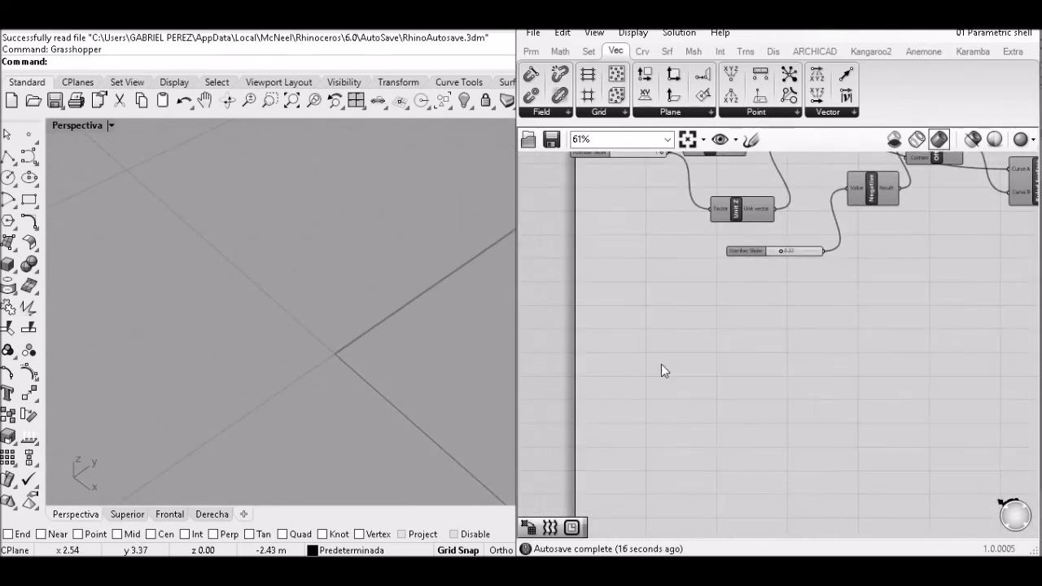
double_click(656, 363)
type("SQU")
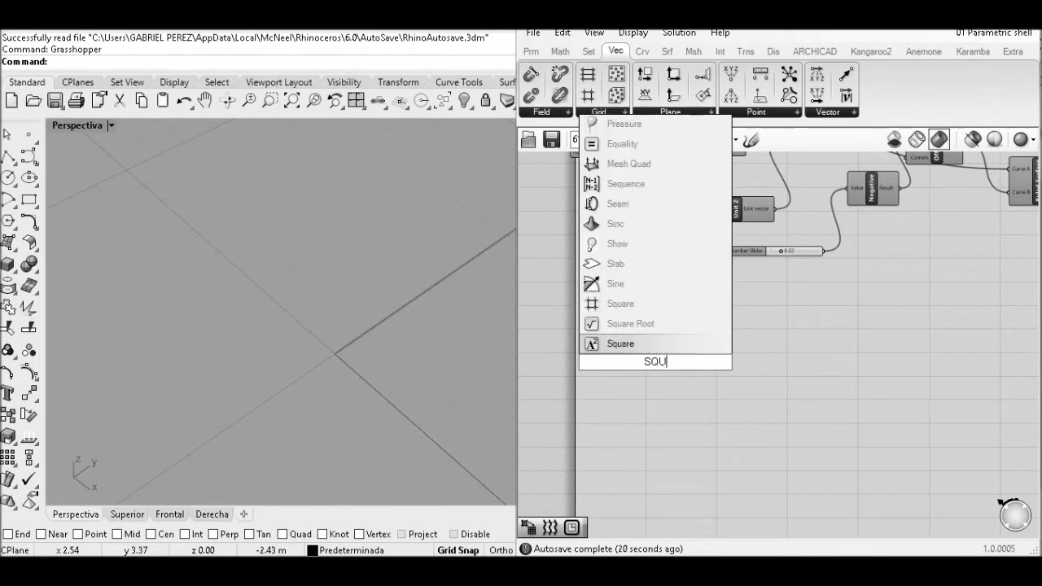
left_click(651, 304)
right_click_drag(694, 332, 714, 323)
scroll(635, 346, "up", 4)
Add a point at the origin and connect it to the Square grid's Plane input.
double_click(614, 289)
type("5")
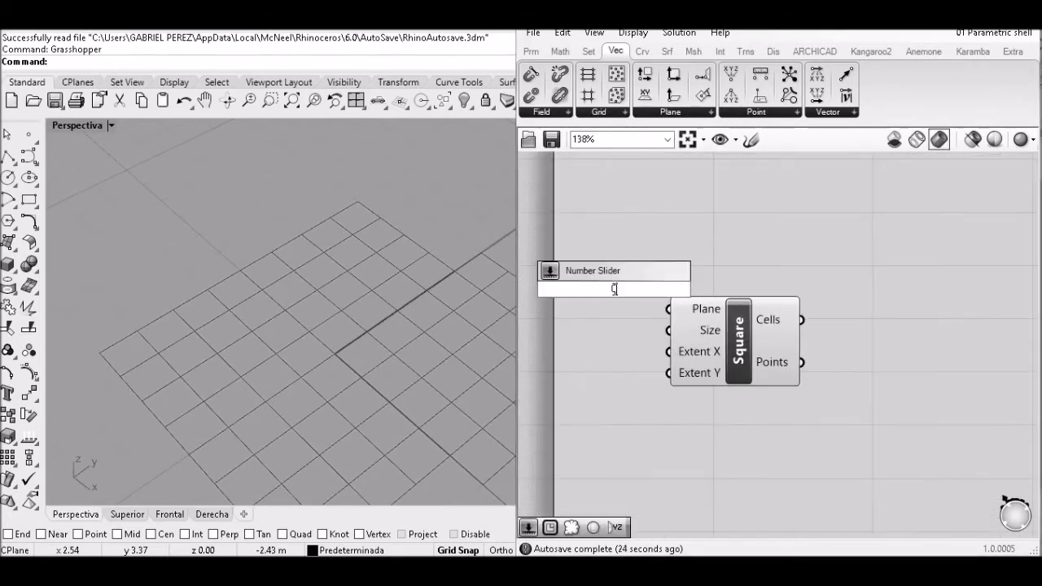
key("Return")
left_click_drag(664, 308, 668, 308)
Add a number slider of 15 and connect it to the Square grid's Extent X and Extent Y inputs.
right_click_drag(600, 377, 620, 331)
double_click(621, 330)
type("15")
key("Return")
right_click_drag(693, 334, 723, 315)
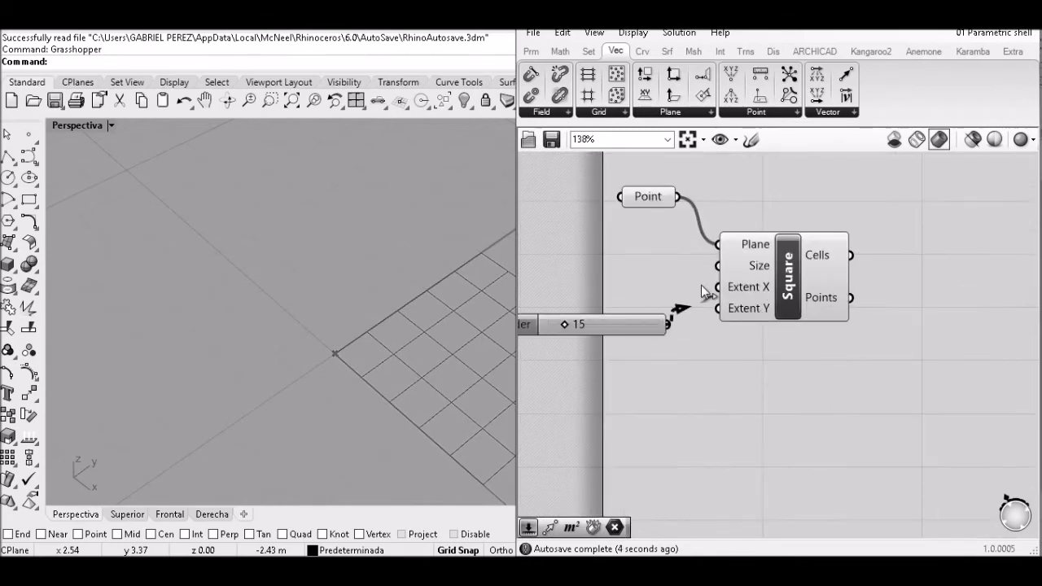
left_click_drag(669, 324, 718, 309)
scroll(672, 346, "down", 2)
right_click_drag(673, 349, 416, 365)
scroll(372, 359, "down", 8)
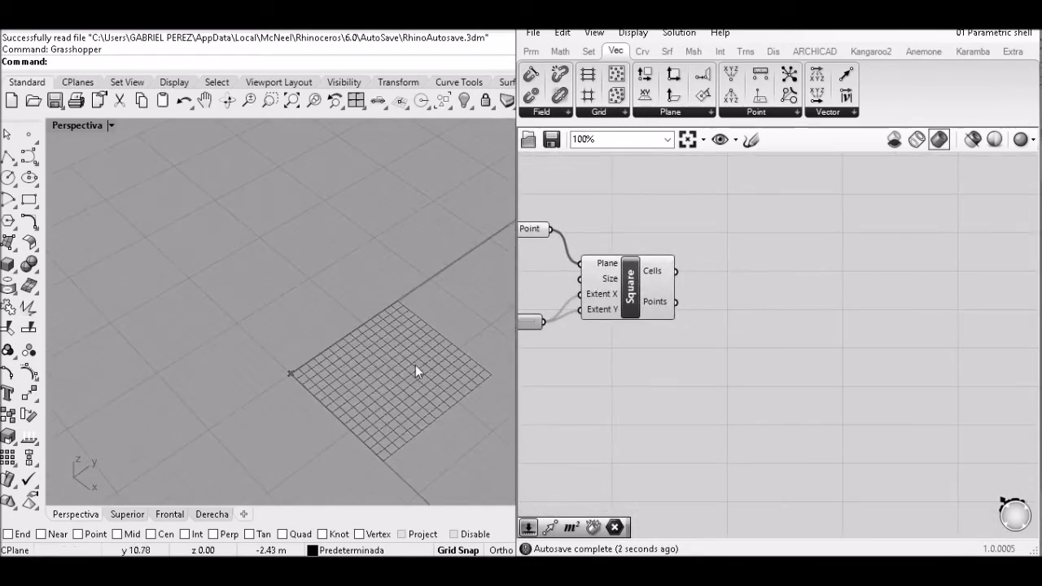
scroll(415, 364, "up", 5)
Add a Pull Point component and connect the Square grid's Points output to its Point input.
left_click(764, 314)
double_click(763, 316)
type("PUL")
key("Return")
scroll(738, 301, "up", 2)
right_click_drag(738, 301, 803, 323)
left_click_drag(718, 323, 751, 312)
right_click_drag(830, 348, 838, 303)
left_click_drag(838, 303, 892, 354)
Add a Sphere component below the Square grid component.
double_click(704, 417)
type("SPHERE")
key("Return")
right_click_drag(705, 418, 762, 358)
Add a number slider for the Sphere's Radius and set it to 0.5.
double_click(654, 392)
type(".")
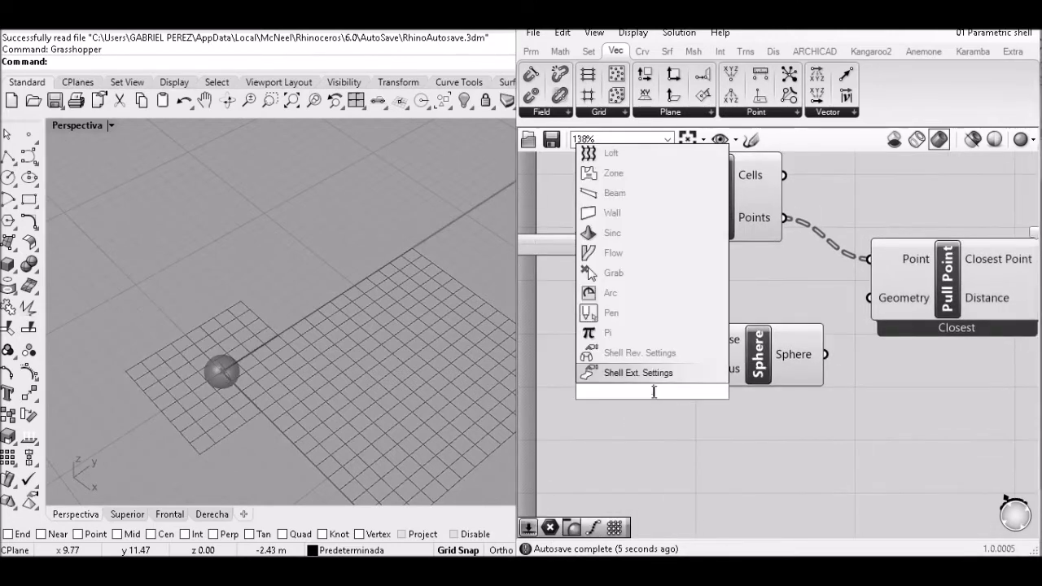
type("4")
key("Return")
left_click_drag(654, 395, 596, 437)
scroll(627, 422, "up", 2)
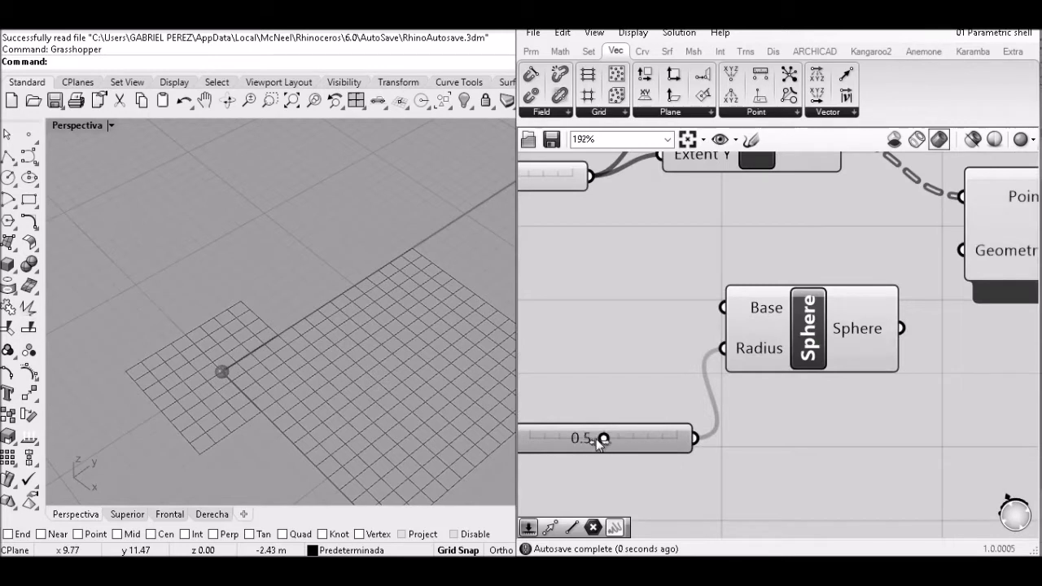
Add a Point parameter as the Sphere's Base and move the point away from the origin in the viewport.
left_click(668, 370)
scroll(668, 371, "down", 2)
right_click_drag(668, 362, 695, 355)
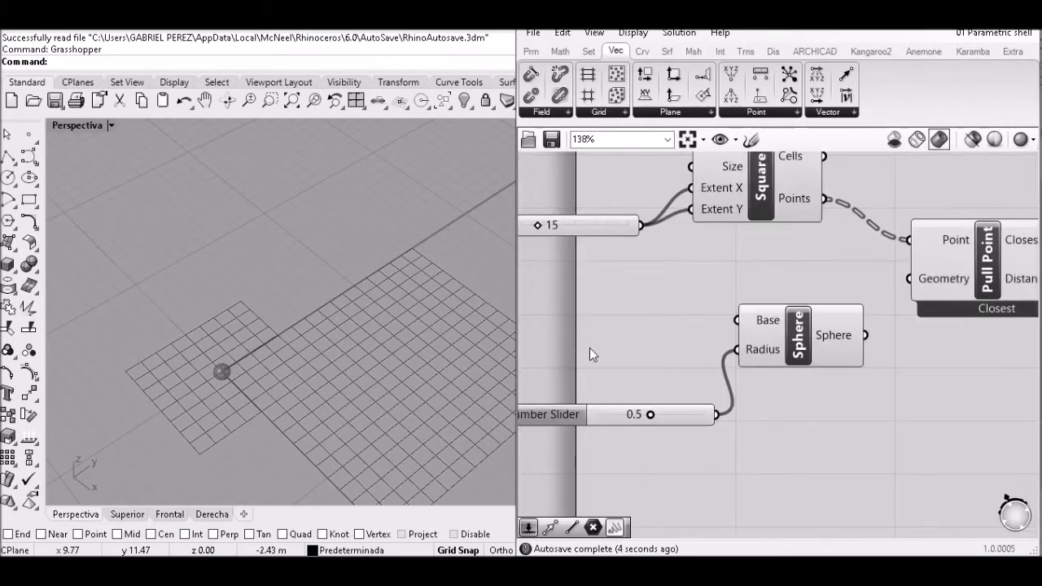
double_click(591, 354)
type("Point")
key("Return")
left_click_drag(618, 347, 734, 329)
left_click_drag(247, 355, 342, 323)
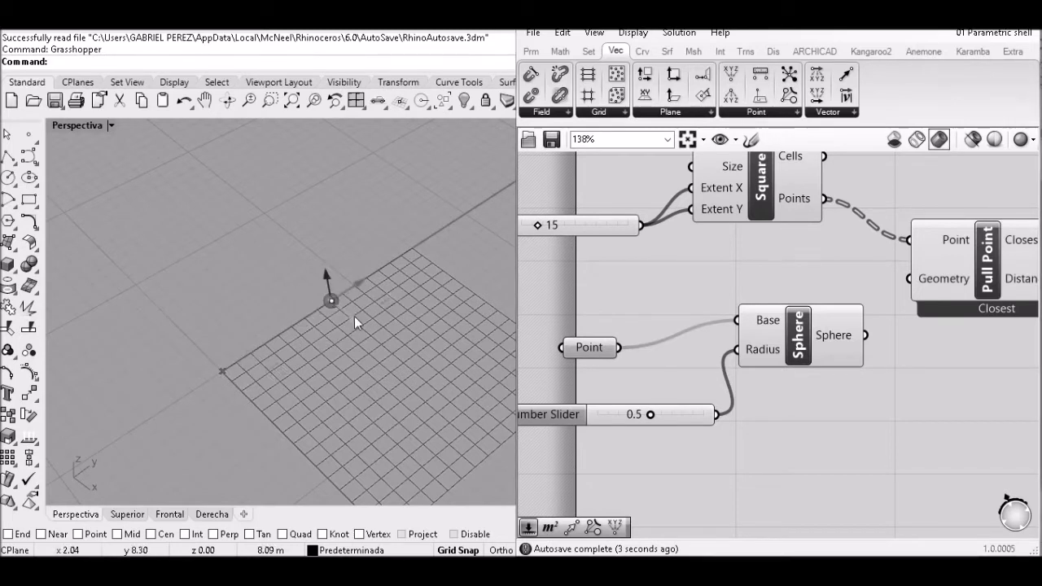
Connect the Sphere output to Pull Point's Geometry input.
scroll(391, 265, "down", 5)
right_click_drag(925, 333, 805, 354)
left_click(805, 353)
left_click_drag(746, 357, 789, 300)
Turn off the preview of the Pull Point component.
right_click_drag(859, 298, 763, 325)
left_click(764, 329)
middle_click(754, 304)
left_click(803, 254)
Add a Remap Numbers component and connect Pull Point's Distance output to its Value input.
right_click_drag(821, 268, 742, 245)
double_click(864, 350)
type("REMAP NUMBER")
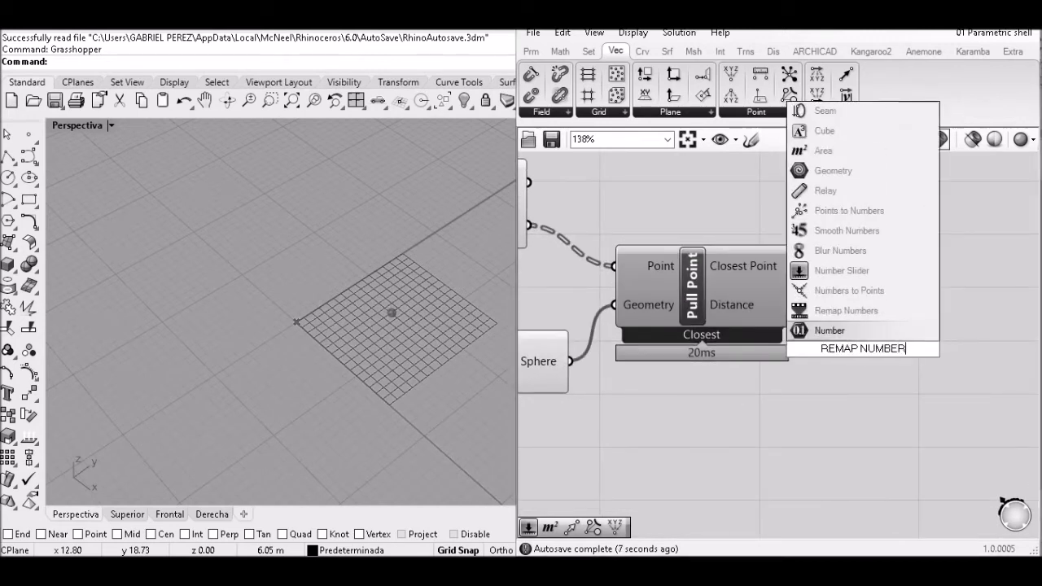
left_click(864, 310)
left_click_drag(864, 317, 882, 321)
right_click_drag(953, 360, 831, 349)
left_click_drag(808, 345, 892, 350)
left_click_drag(668, 294, 772, 305)
right_click_drag(872, 359, 839, 335)
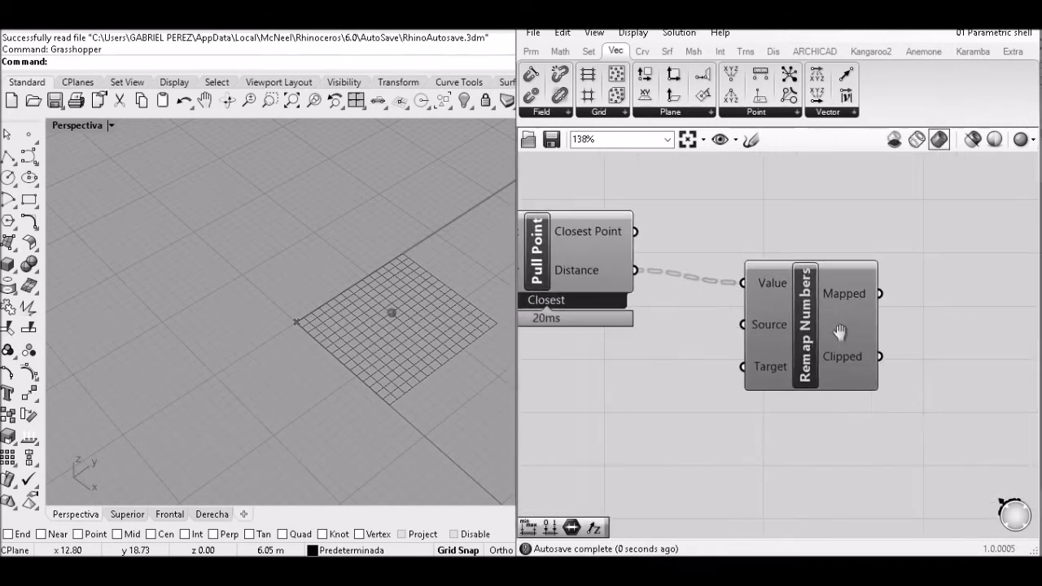
left_click_drag(839, 334, 905, 338)
Add a Bounds component fed by Pull Point's Distance and connect its Domain to Remap Numbers' Source input.
double_click(657, 368)
type("BOUNDS")
key("Return")
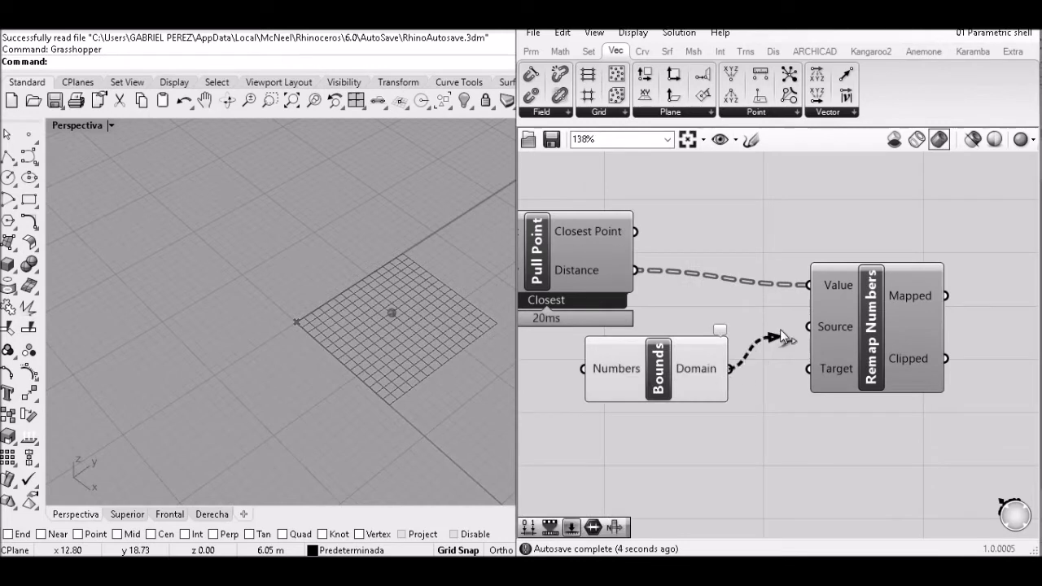
left_click_drag(805, 327, 730, 368)
left_click_drag(602, 368, 672, 388)
left_click_drag(636, 271, 652, 388)
Reposition Remap Numbers, add a Construct Domain component and connect its Domain output to Remap Numbers' Target input.
right_click_drag(736, 396, 719, 327)
left_click(840, 296)
left_click_drag(840, 291, 926, 309)
double_click(670, 463)
type("CONSTRUCT")
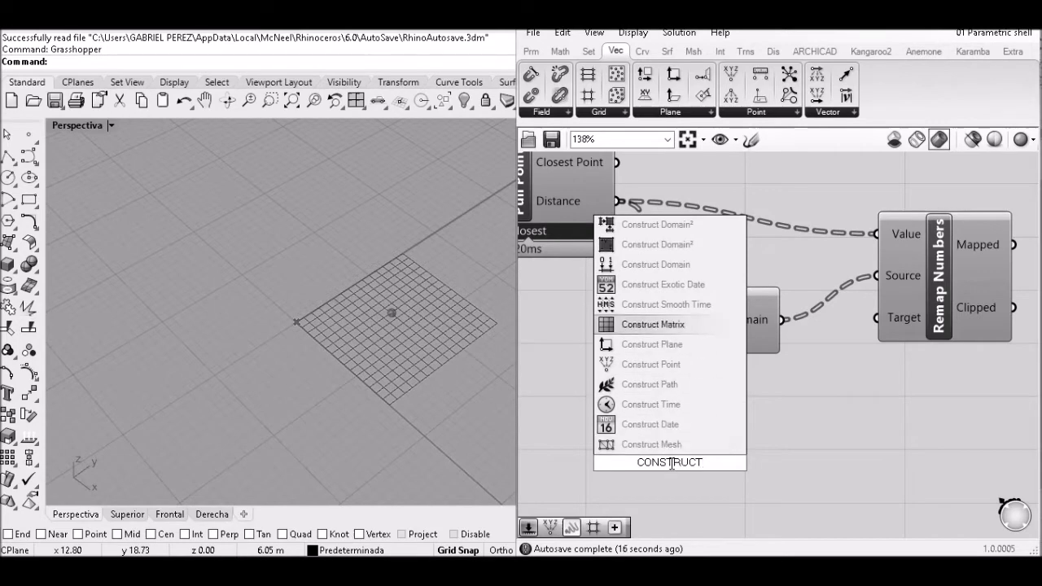
key("Up")
key("Up")
key("Up")
key("Return")
right_click_drag(737, 442, 728, 315)
left_click_drag(778, 309, 742, 336)
Add two number sliders set to 15 and connect them to Construct Domain's Domain start and Domain end inputs.
right_click_drag(652, 340, 787, 348)
double_click(599, 332)
key("Return")
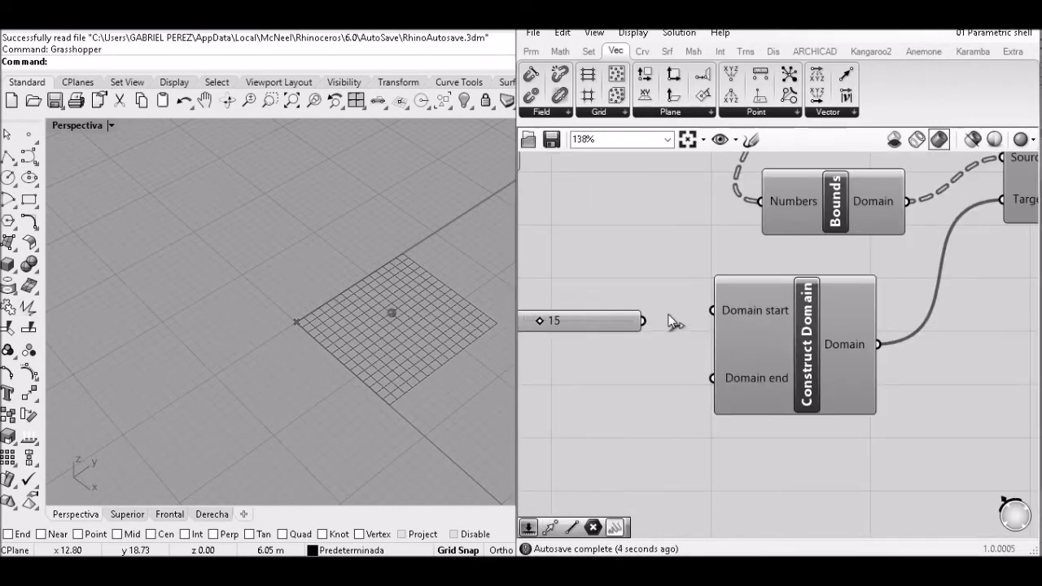
left_click_drag(697, 380, 710, 378)
Add a Move component after the remapping components and connect the Square grid's Points output to its Geometry input.
scroll(635, 361, "down", 4)
right_click_drag(846, 302, 800, 374)
double_click(787, 278)
type("move")
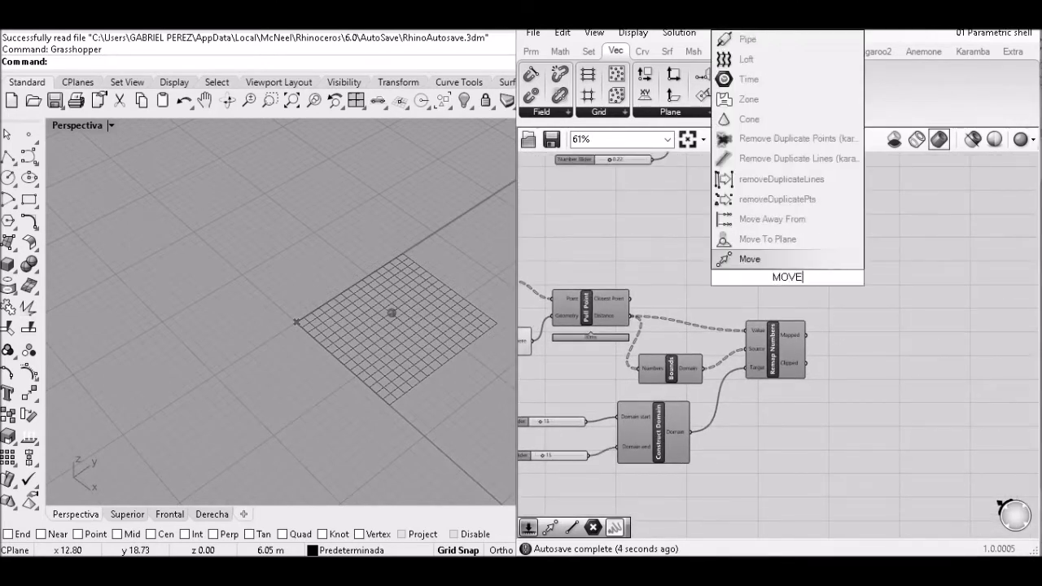
key("Return")
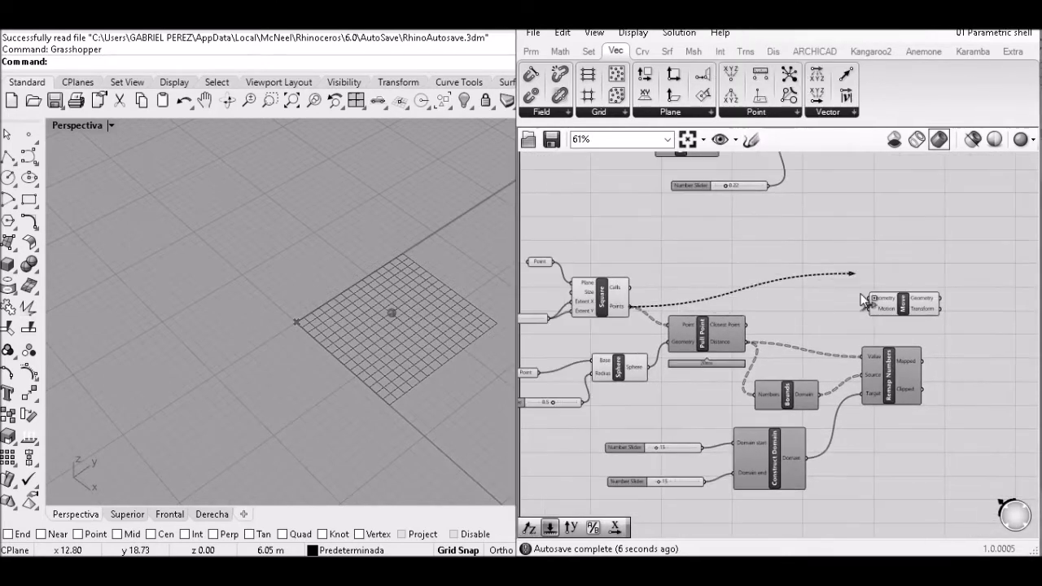
left_click_drag(861, 295, 869, 298)
right_click_drag(923, 312, 835, 308)
left_click_drag(835, 307, 930, 293)
right_click_drag(886, 355, 821, 360)
left_click(821, 360)
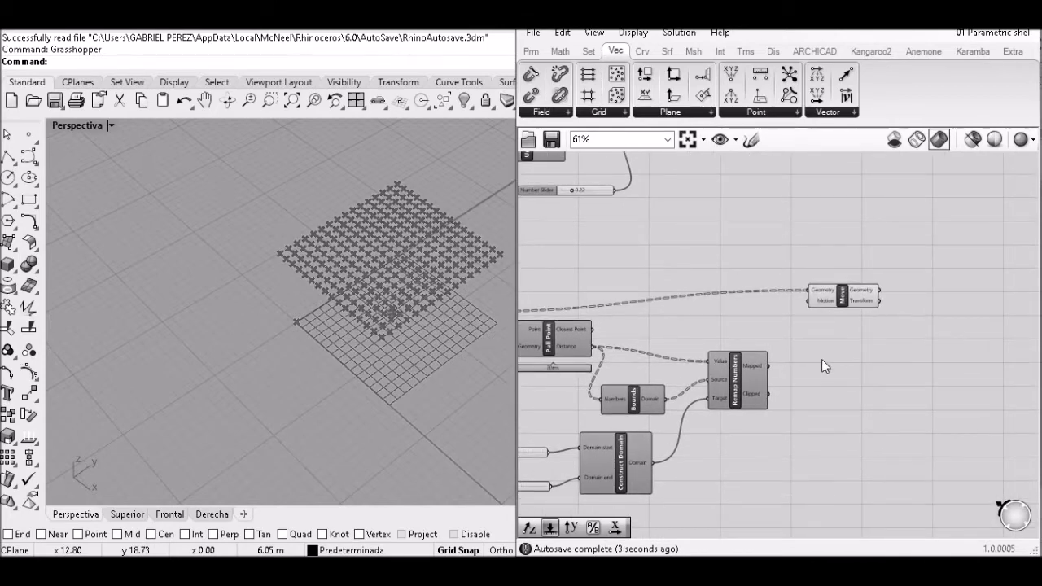
Add a Unit Z component, feed its Factor from Remap Numbers' Mapped output and connect its Unit vector to Move's Motion.
double_click(797, 374)
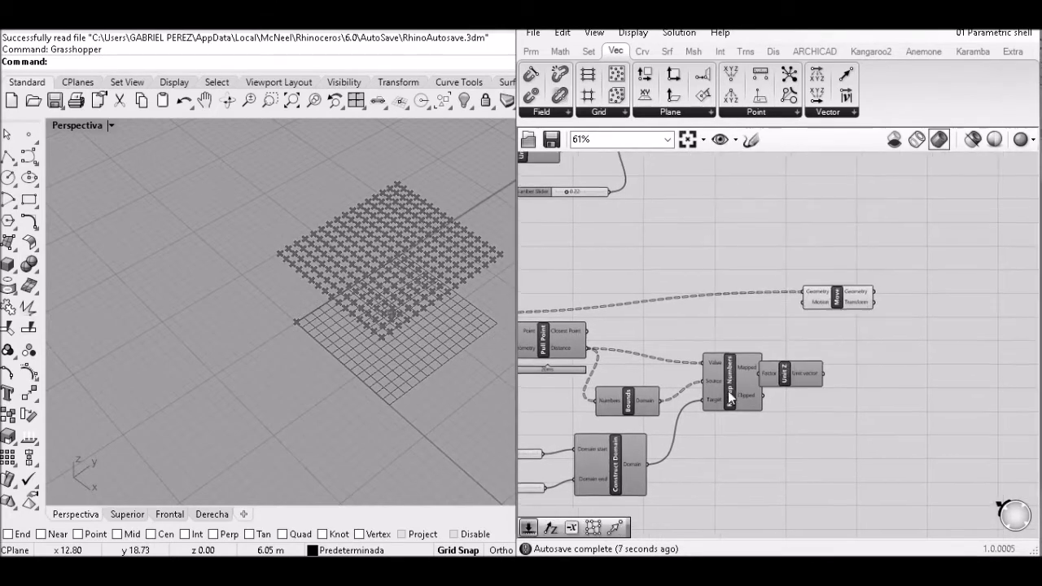
right_click_drag(884, 359, 795, 383)
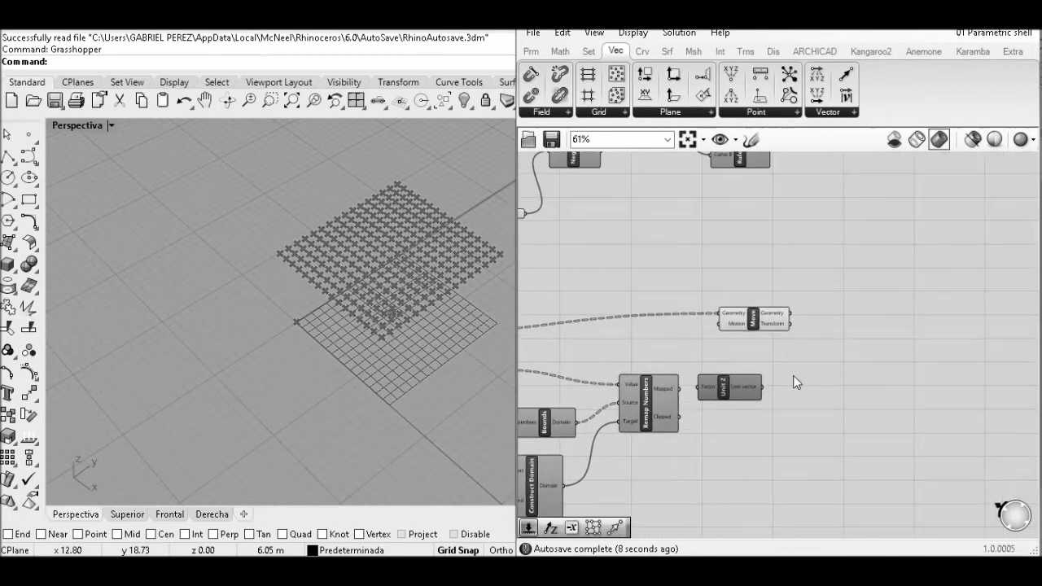
scroll(795, 383, "up", 3)
left_click_drag(787, 309, 822, 278)
left_click_drag(709, 392, 786, 359)
right_click_drag(692, 401, 767, 366)
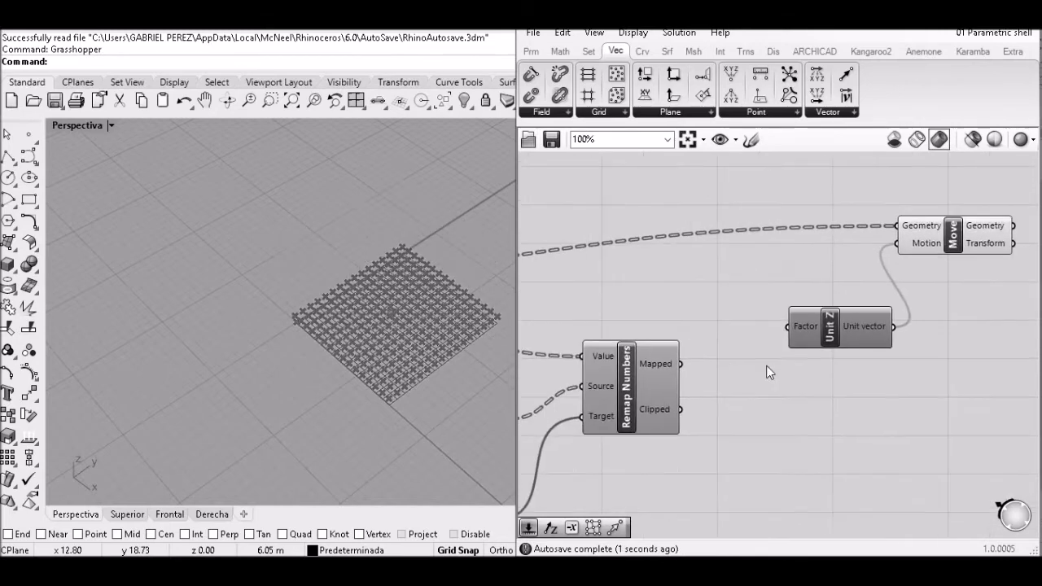
left_click_drag(779, 332, 781, 331)
Set the Domain start slider to 16 and the Domain end slider to 0.
scroll(635, 403, "down", 2)
right_click_drag(590, 409, 878, 324)
scroll(657, 380, "up", 6)
mouse_move(653, 369)
left_mouse_down()
mouse_move(640, 368)
mouse_move(655, 370)
left_mouse_up()
left_click_drag(661, 475, 639, 477)
scroll(729, 315, "down", 5)
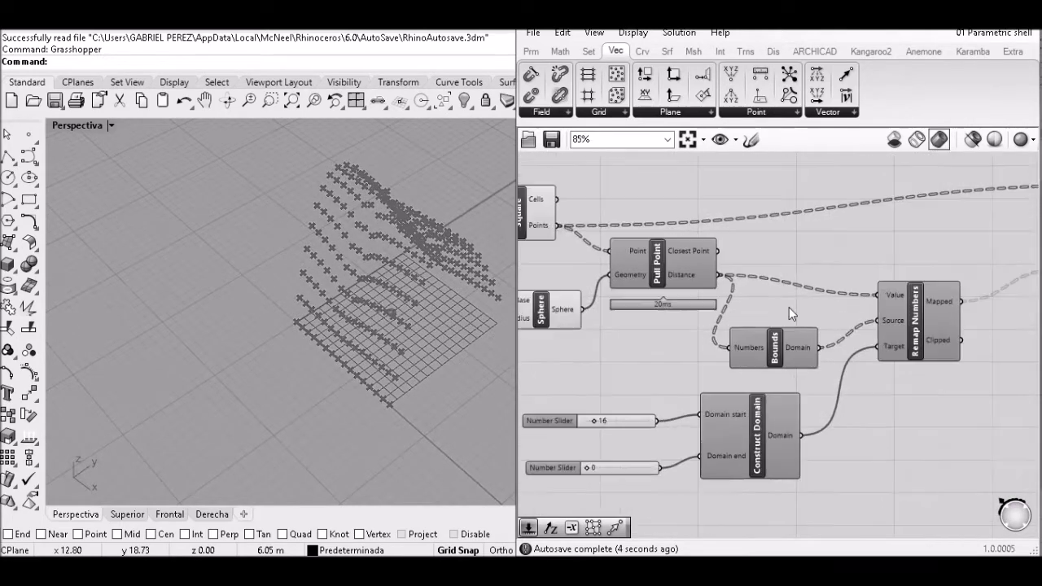
Flatten the Point input of Pull Point and the Geometry input of the Move component.
right_click_drag(681, 266, 736, 319)
scroll(736, 319, "up", 2)
right_click(721, 312)
left_click(763, 364)
scroll(758, 368, "down", 2)
right_click_drag(1013, 299, 746, 364)
scroll(977, 320, "up", 3)
right_click(877, 351)
left_click(910, 381)
Set the Domain start slider to 15 and the Domain end slider to 4.
scroll(444, 254, "down", 4)
right_click_drag(444, 253, 686, 372)
right_click_drag(546, 464, 988, 252)
right_click_drag(619, 423, 811, 295)
scroll(715, 367, "up", 5)
mouse_move(721, 353)
left_mouse_down()
mouse_move(700, 355)
mouse_move(722, 353)
left_mouse_up()
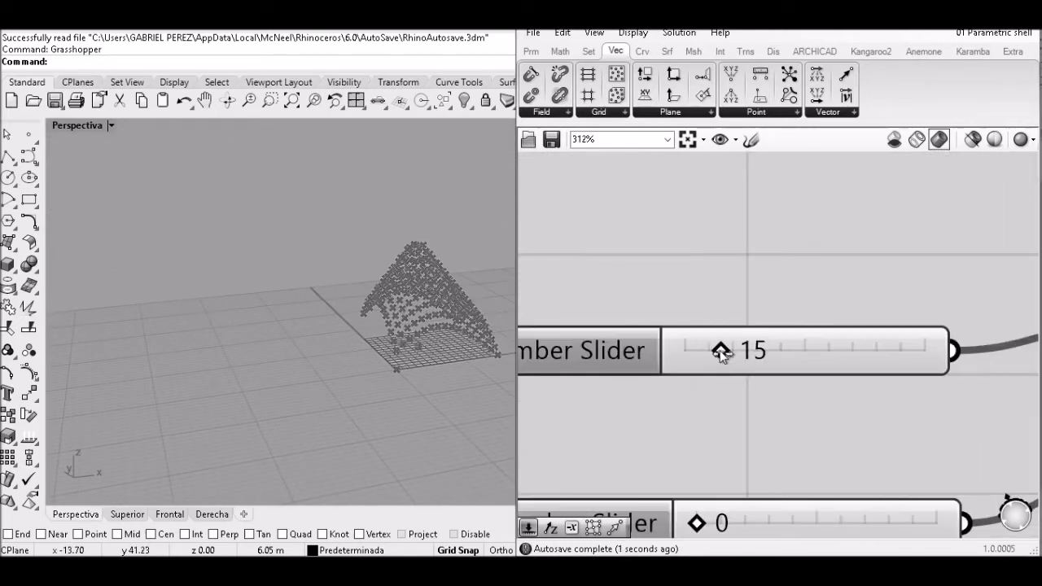
right_click_drag(696, 500, 730, 436)
left_click_drag(731, 459, 741, 458)
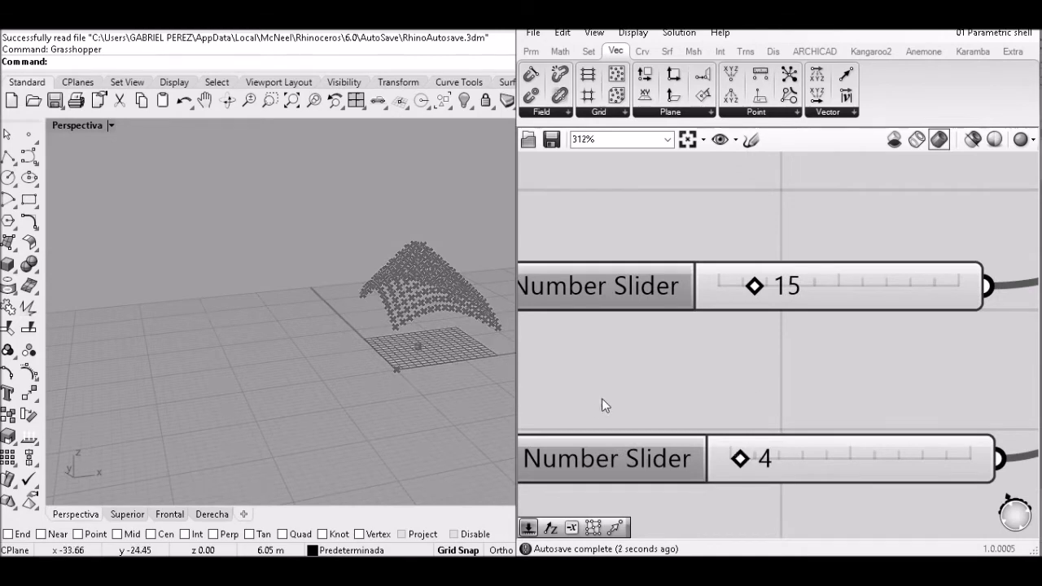
Select the Sphere's base Point and raise the attractor point slightly along Z in the Rhino viewport.
scroll(602, 398, "down", 3)
right_click_drag(601, 398, 977, 454)
scroll(725, 409, "down", 1)
right_click_drag(725, 409, 738, 525)
left_click(695, 316)
left_click_drag(425, 281, 426, 269)
right_click_drag(437, 296, 1030, 373)
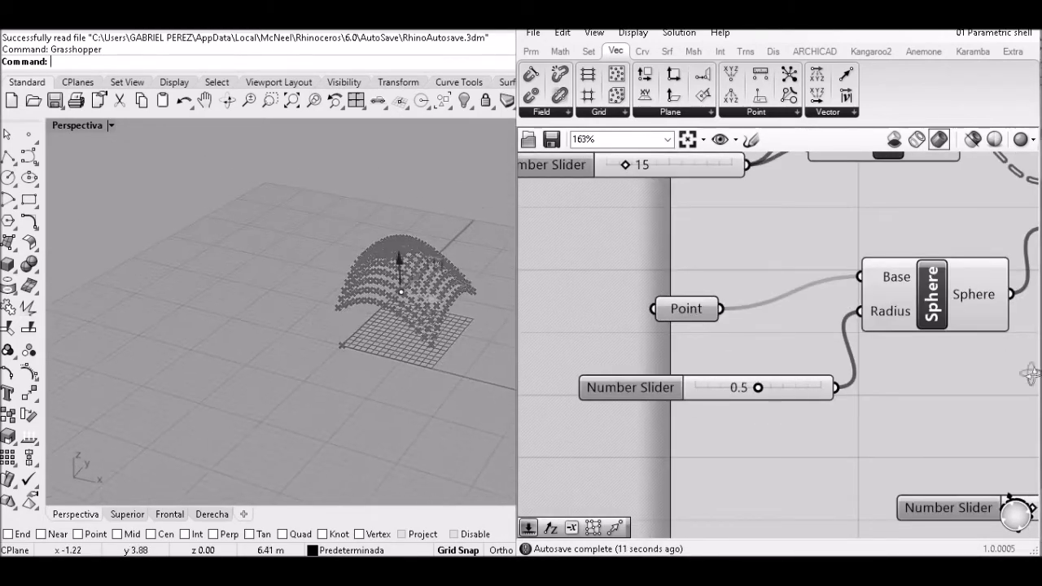
Lower the Domain end and Domain start slider values slightly to reshape the arched point grid.
right_click_drag(1032, 533, 802, 380)
scroll(794, 397, "up", 1)
left_click_drag(779, 449, 770, 449)
left_click_drag(787, 324, 784, 324)
right_click_drag(346, 374, 295, 333)
scroll(480, 342, "up", 4)
scroll(723, 265, "down", 11)
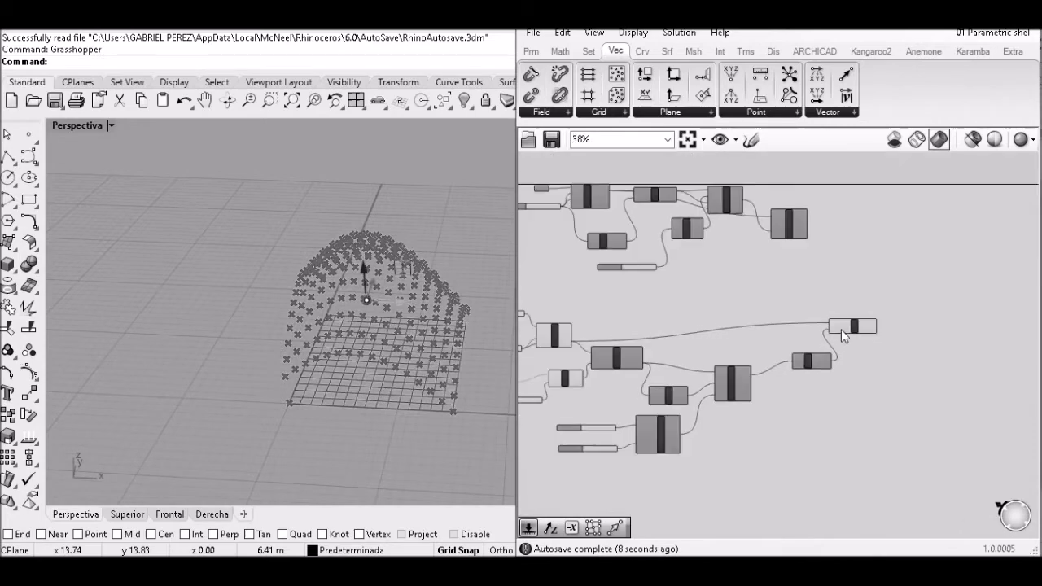
Turn off the preview of the grid, sphere and remapping components, leaving the Move component's preview on.
right_click_drag(841, 329, 914, 296)
left_click_drag(890, 263, 550, 443)
middle_click(602, 366)
left_click(651, 317)
Add a Surface From Points component and connect Move's Geometry output to its Points input.
right_click_drag(958, 305, 808, 316)
left_click(665, 49)
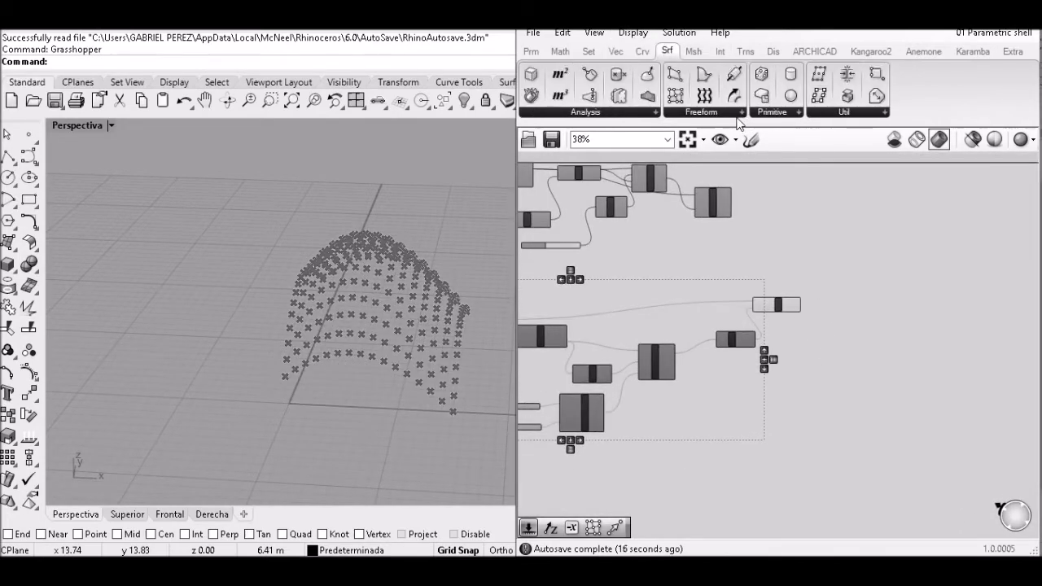
left_click(738, 113)
left_click(823, 144)
left_click(834, 275)
scroll(782, 277, "up", 4)
scroll(774, 267, "down", 3)
scroll(777, 270, "up", 4)
left_click_drag(811, 317, 851, 235)
right_click(874, 234)
left_click(723, 254)
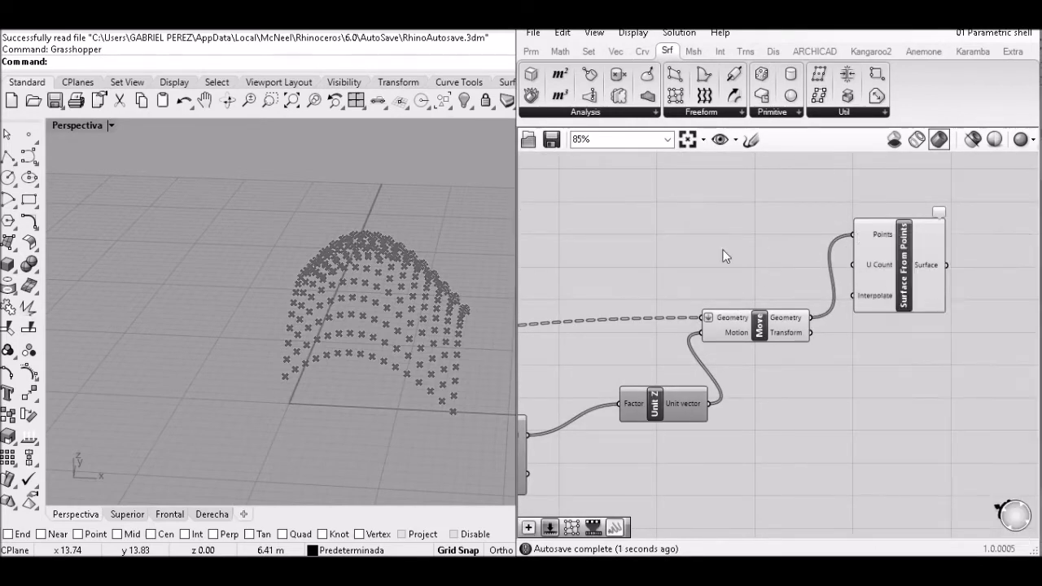
Connect the grid's extent slider to Surface From Points' U Count input and flatten its Points input.
scroll(716, 254, "down", 2)
right_click_drag(546, 254, 831, 258)
right_click_drag(525, 348, 693, 329)
scroll(842, 307, "down", 4)
left_click_drag(840, 306, 909, 293)
scroll(958, 287, "up", 7)
scroll(909, 294, "down", 2)
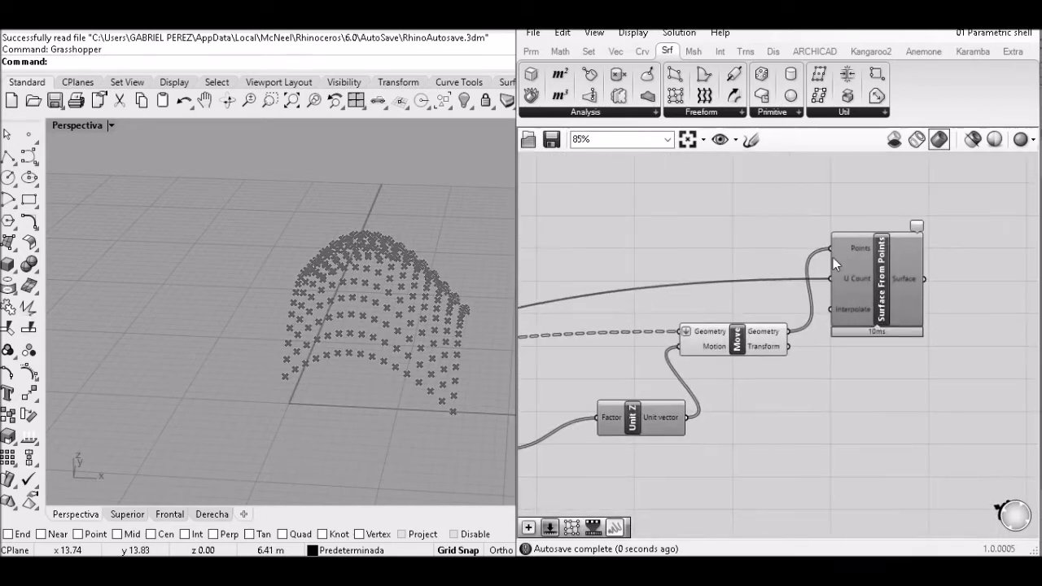
right_click(853, 246)
left_click(919, 363)
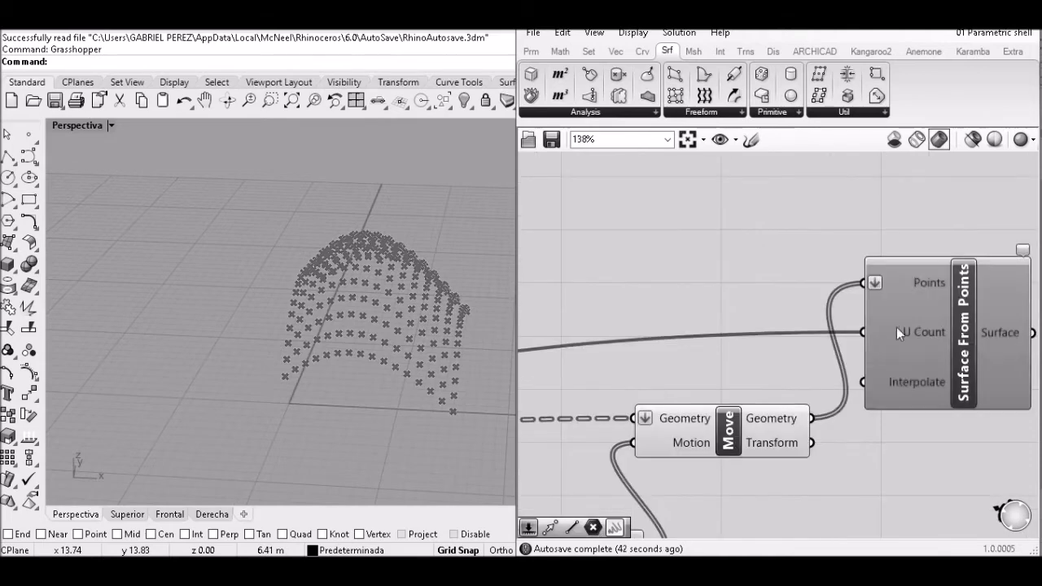
Add an Addition component and connect its Result output to Surface From Points' U Count input.
right_click(898, 330)
mouse_move(911, 309)
left_click(846, 315)
scroll(999, 355, "down", 4)
double_click(795, 332)
type("+")
key("Return")
scroll(795, 340, "up", 2)
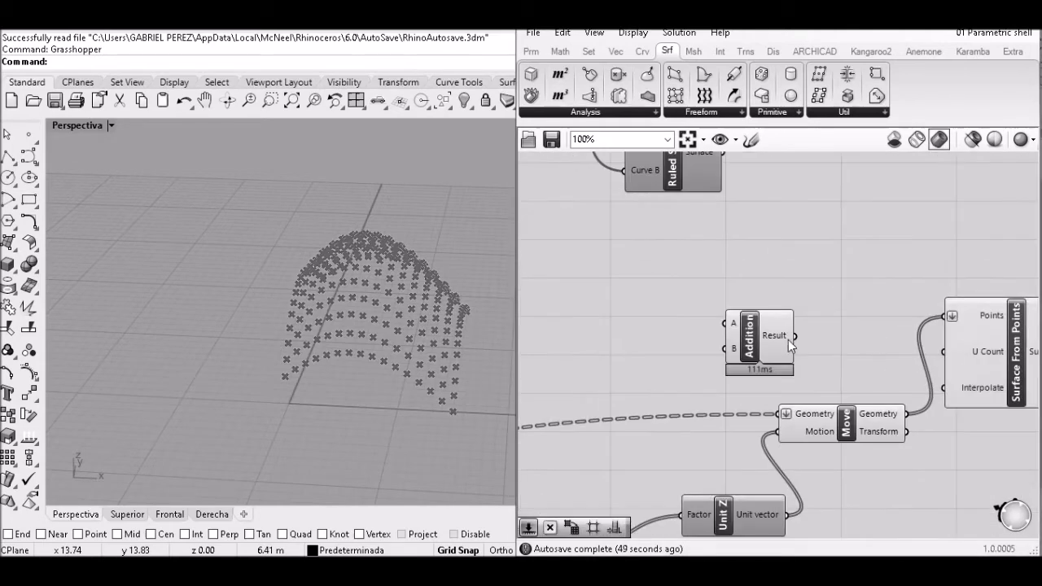
left_click_drag(959, 357, 962, 356)
Connect the grid's extent slider to the A input of the Addition component.
scroll(770, 364, "down", 6)
scroll(766, 358, "up", 9)
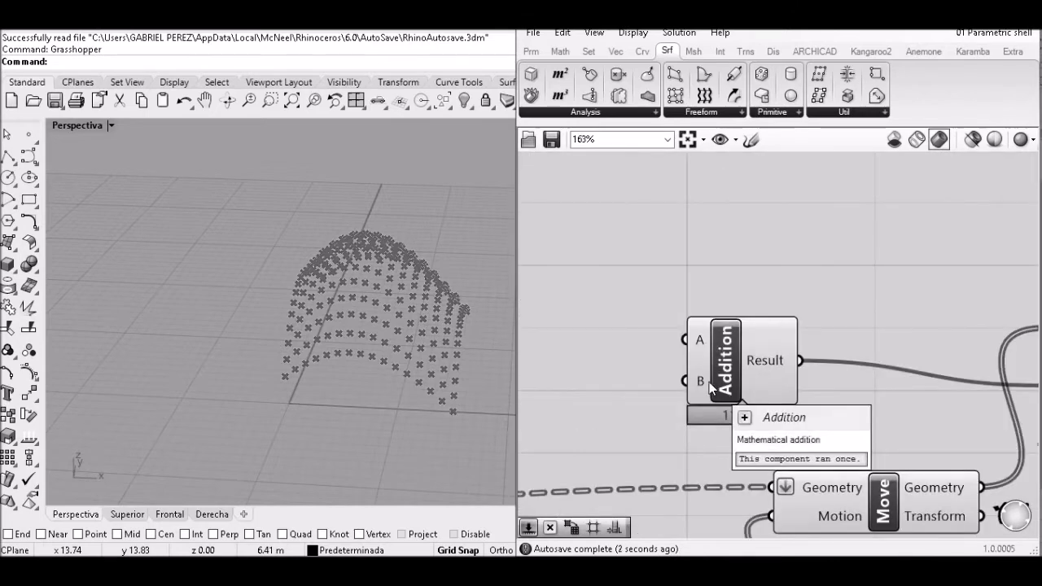
scroll(702, 385, "down", 7)
right_click_drag(701, 385, 1001, 334)
right_click_drag(546, 395, 616, 377)
scroll(616, 376, "up", 4)
scroll(739, 409, "down", 6)
left_click_drag(738, 408, 941, 375)
scroll(941, 375, "up", 4)
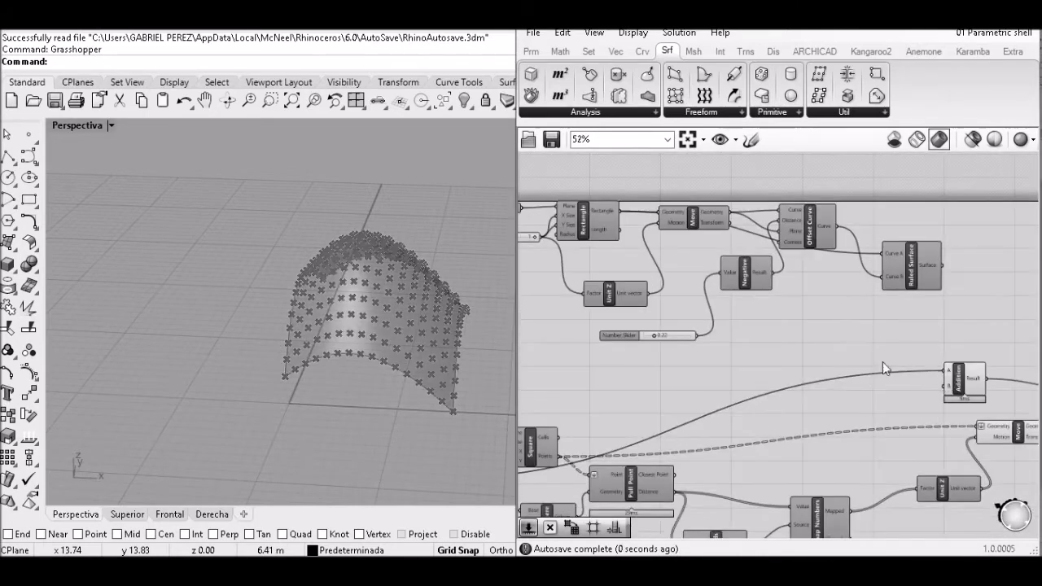
Turn off the preview of the Move component's points while keeping the Surface From Points preview on.
scroll(882, 361, "down", 3)
right_click_drag(1020, 389, 893, 371)
left_click_drag(941, 330, 727, 463)
middle_click(820, 360)
left_click(866, 308)
left_click_drag(859, 311, 802, 429)
middle_click(839, 357)
left_click(884, 306)
left_click(958, 307)
scroll(964, 346, "up", 6)
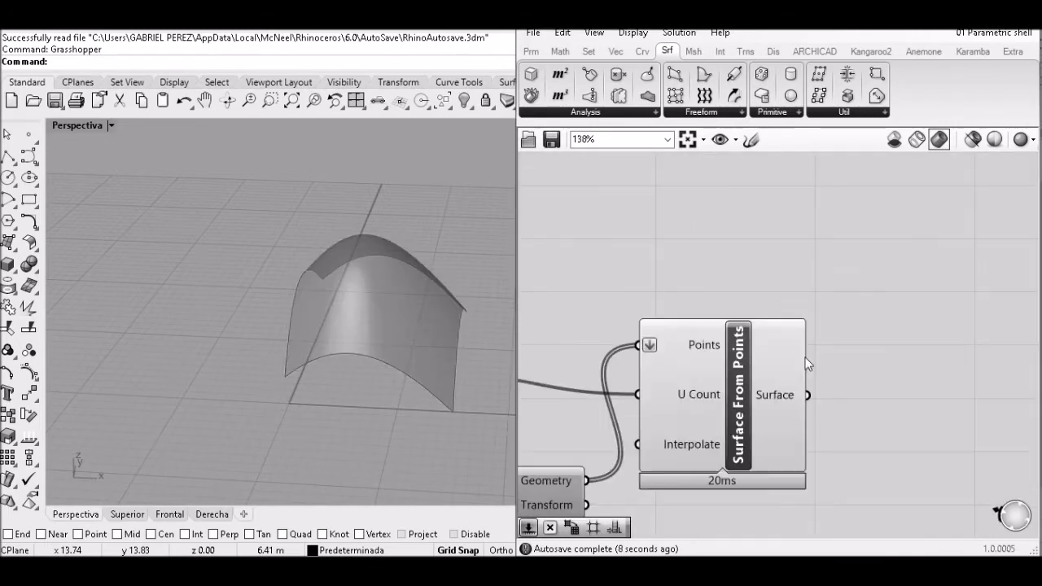
Add a Divide Domain² component and connect the Surface From Points output to its Domain input.
right_click_drag(943, 395, 860, 357)
double_click(859, 357)
type("DIVIDE")
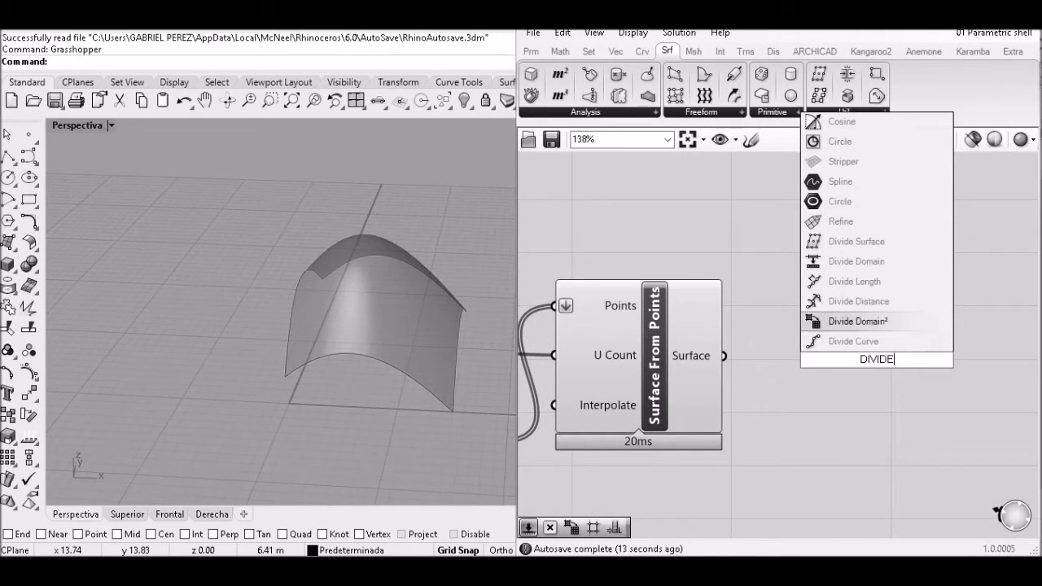
key("Return")
left_click_drag(822, 309, 822, 311)
left_click_drag(830, 311, 870, 402)
right_click_drag(870, 365, 813, 208)
Add a number slider set to 15 and connect it to Divide Domain²'s U Count and V Count inputs.
double_click(709, 396)
type("15")
key("Return")
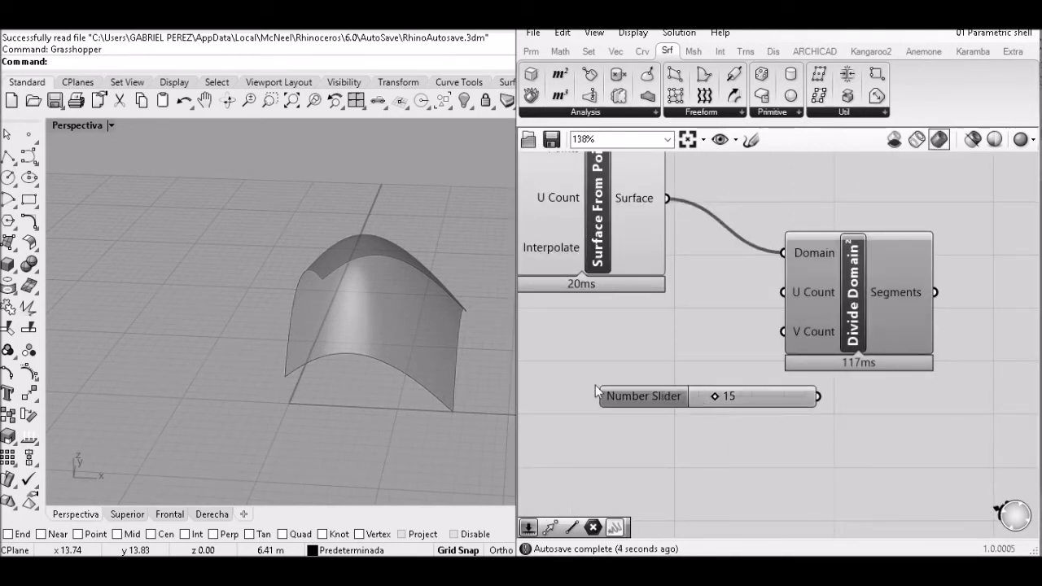
left_click_drag(603, 392, 467, 386)
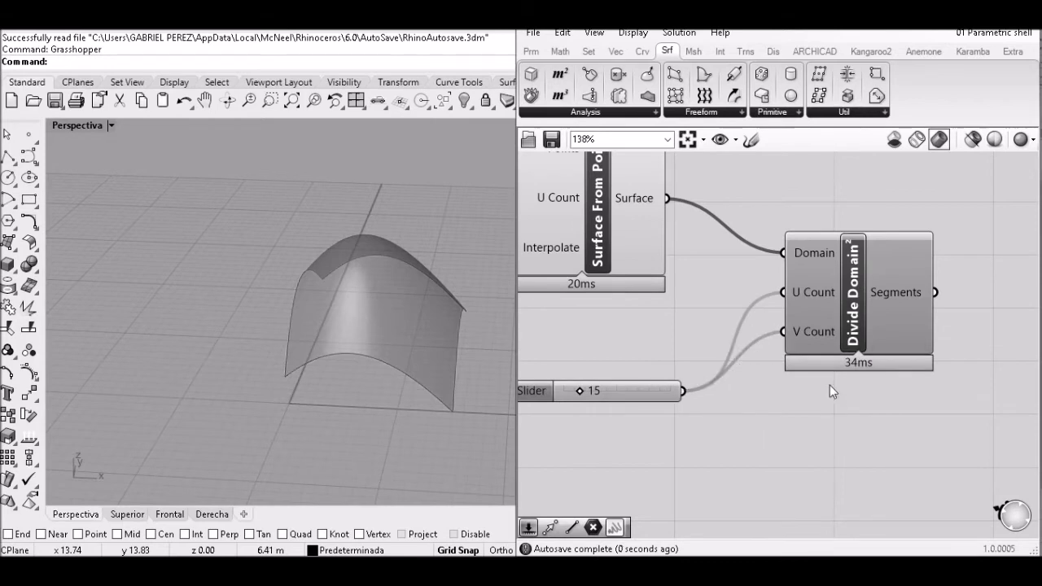
scroll(829, 391, "down", 3)
Add a Surface Box component fed by the point surface, Divide Domain²'s Segments and a 1.3 number slider for Height.
left_click(756, 55)
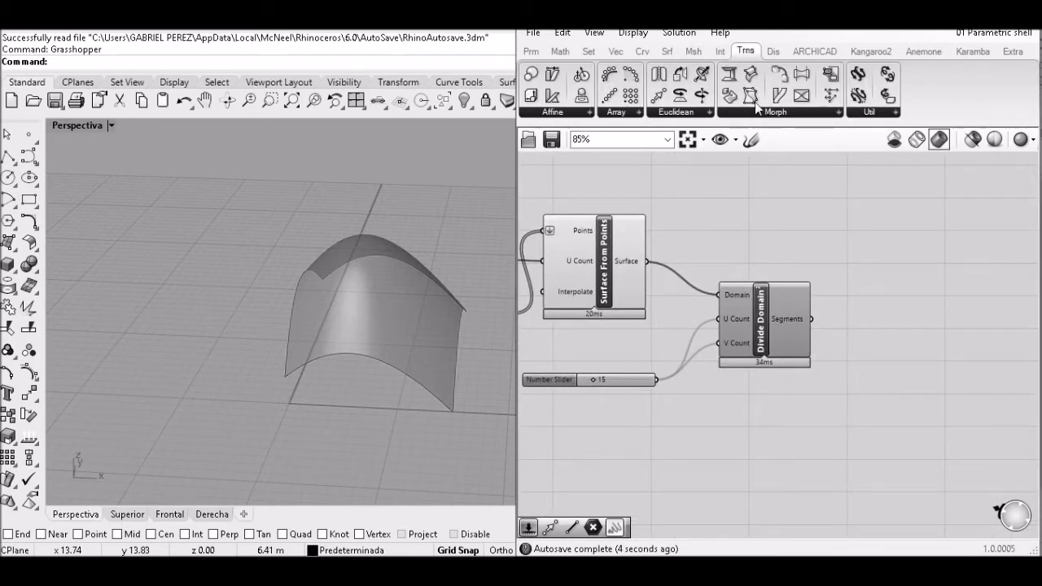
left_click_drag(755, 74, 876, 300)
double_click(825, 373)
type("1.3")
key("Return")
left_click_drag(865, 335, 873, 301)
Turn off the preview of the Surface From Points component.
scroll(457, 262, "down", 2)
right_click_drag(457, 262, 380, 237)
scroll(404, 265, "up", 4)
left_click(574, 265)
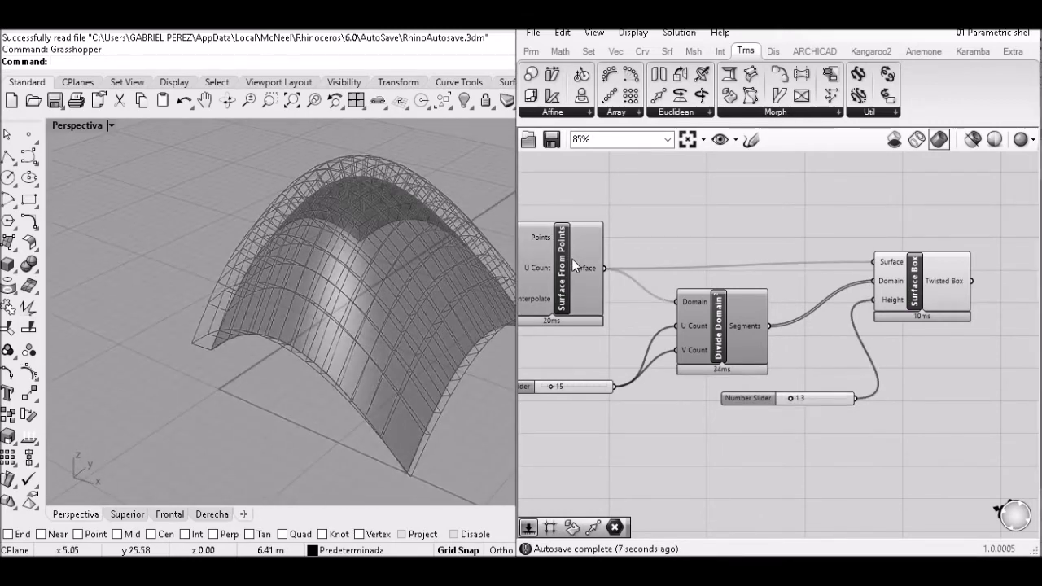
right_click(573, 263)
middle_click(563, 269)
left_click(609, 225)
Select the truncated pyramid module's components and move them across the canvas closer to the Surface Box component.
scroll(718, 242, "down", 2)
right_click_drag(718, 241, 1033, 346)
scroll(724, 252, "down", 1)
scroll(739, 308, "down", 3)
left_click_drag(806, 223, 533, 327)
left_click_drag(639, 272, 906, 264)
Add a Box Morph component beside the Surface Box component.
scroll(757, 358, "up", 7)
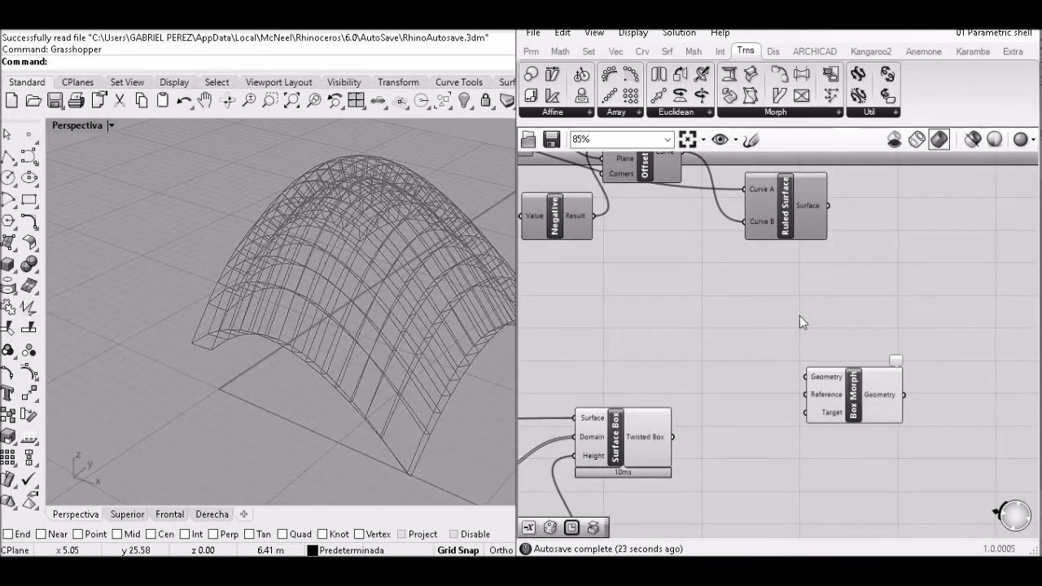
right_click_drag(781, 284, 824, 346)
right_click_drag(839, 448, 776, 343)
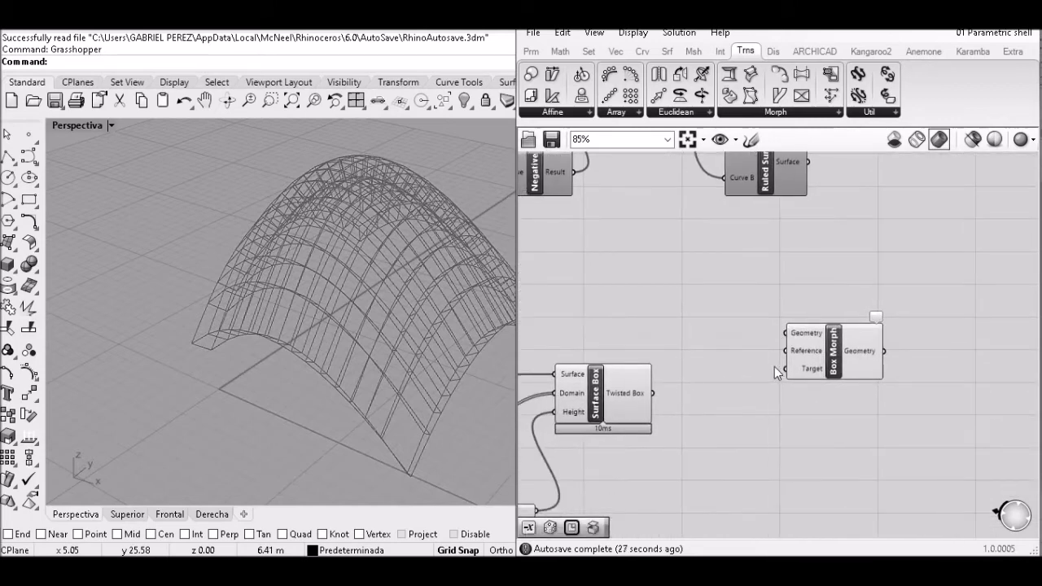
Connect the Surface Box's Twisted Box output to the Box Morph's Target and add a Bounding Box component.
left_click_drag(655, 397, 655, 397)
right_click_drag(732, 318, 712, 369)
double_click(877, 253)
type("BOUNDIM")
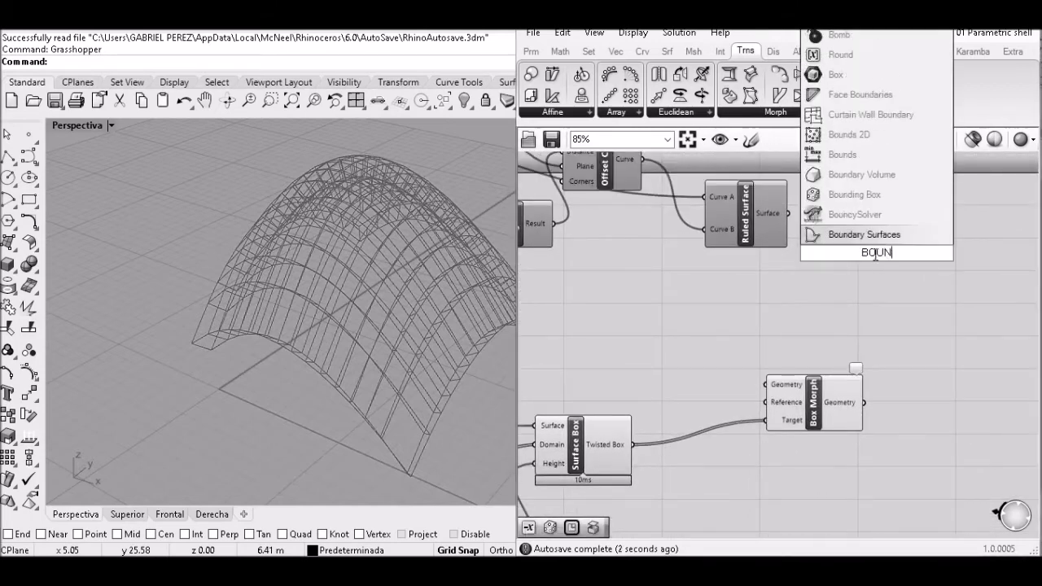
key("BackSpace")
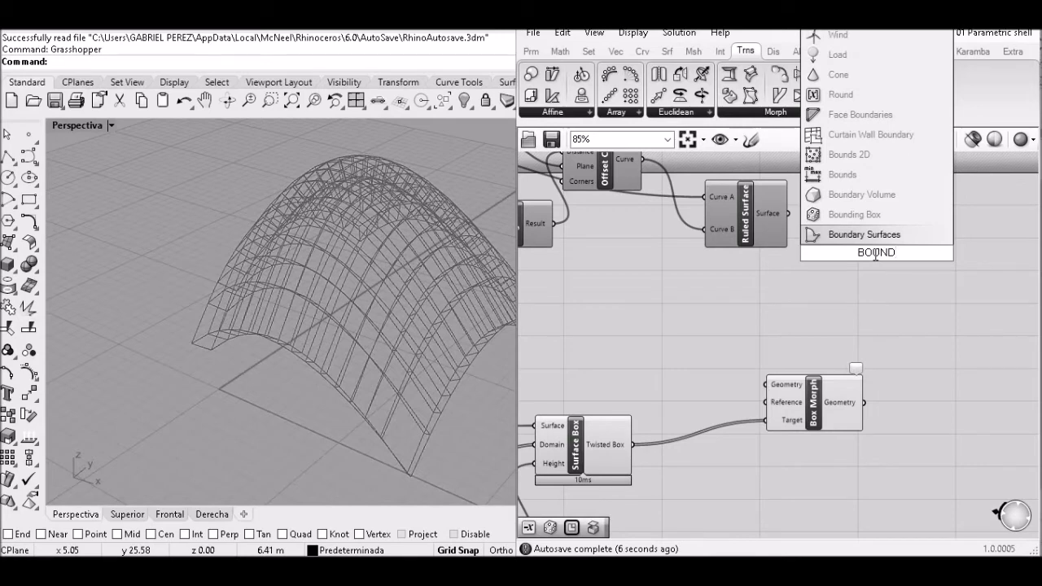
key("Return")
Feed the Ruled Surface output into Bounding Box's Content and Box Morph's Geometry, and the bounding box into Box Morph's Reference.
right_click_drag(754, 294, 832, 356)
left_click(857, 259)
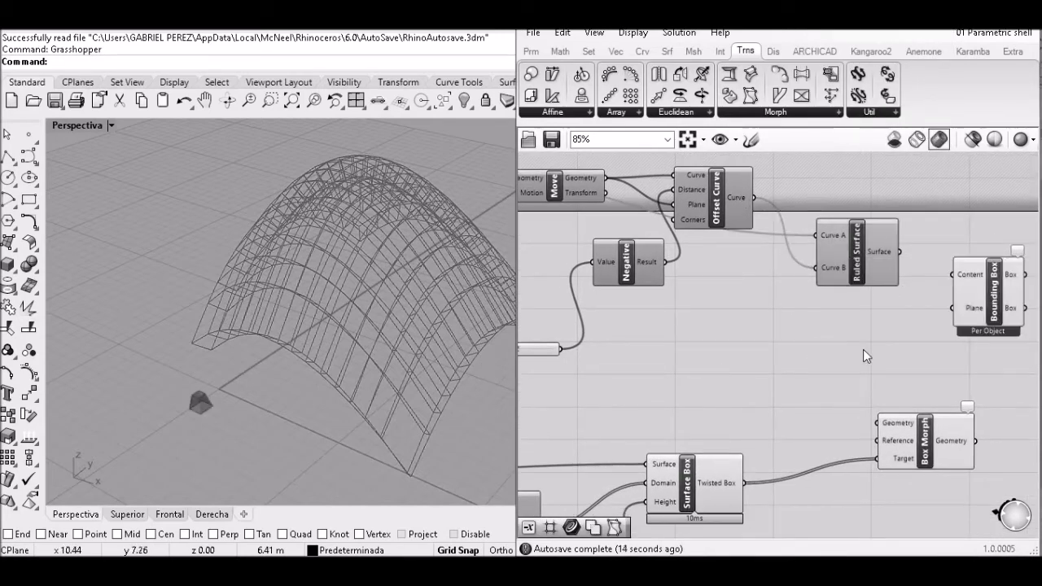
left_click(862, 350)
right_click_drag(957, 273, 868, 282)
right_click_drag(894, 403, 774, 340)
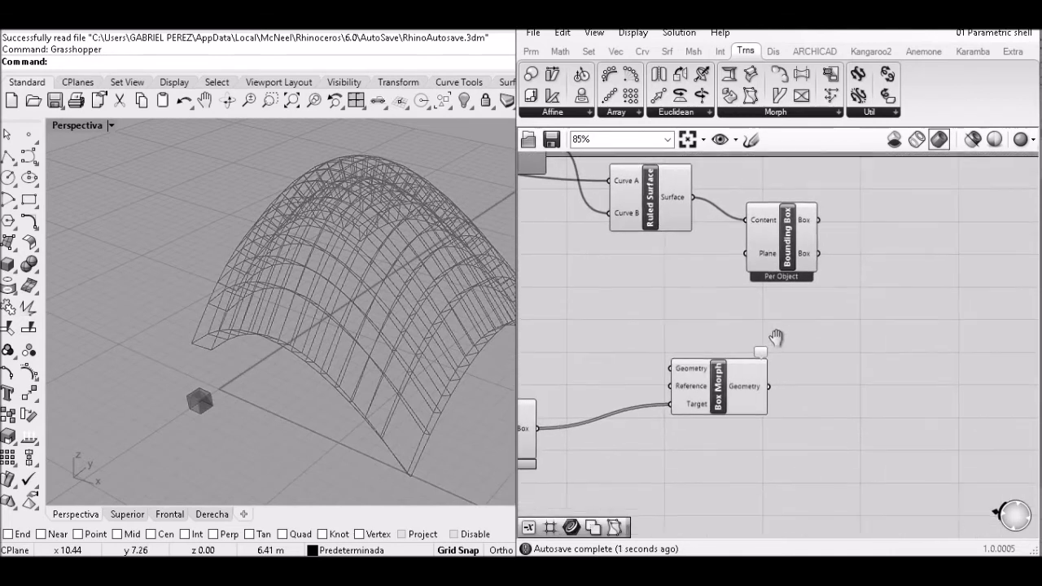
left_click_drag(720, 389, 753, 406)
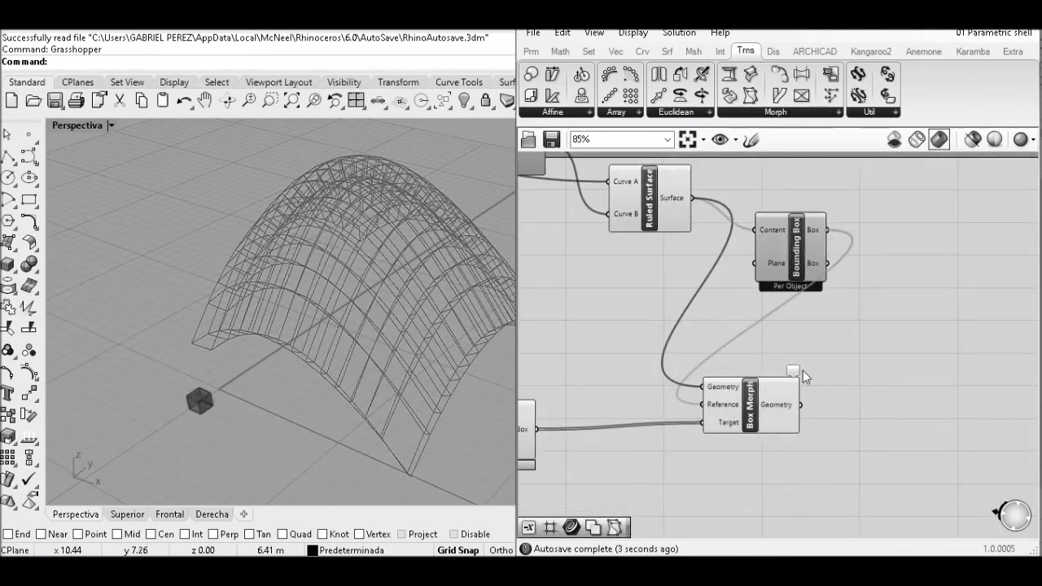
left_click(861, 401)
Flatten the Geometry input of the Box Morph component.
right_click_drag(858, 403, 870, 410)
right_click_drag(305, 264, 493, 240)
scroll(739, 396, "up", 2)
right_click(735, 391)
left_click(779, 380)
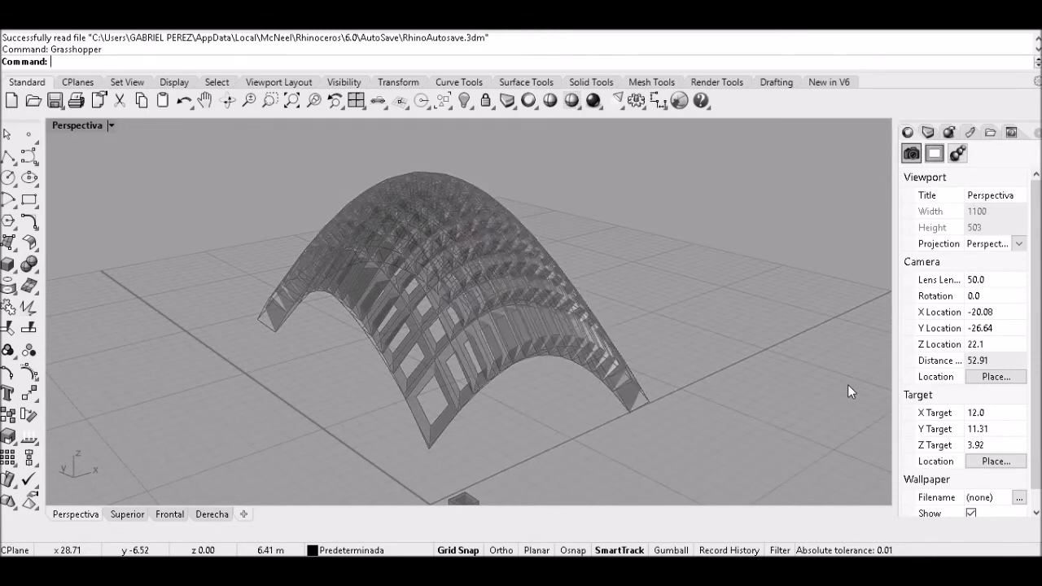
Bake the Box Morph component's morphed geometry into the Rhino model.
right_click_drag(668, 251, 408, 284)
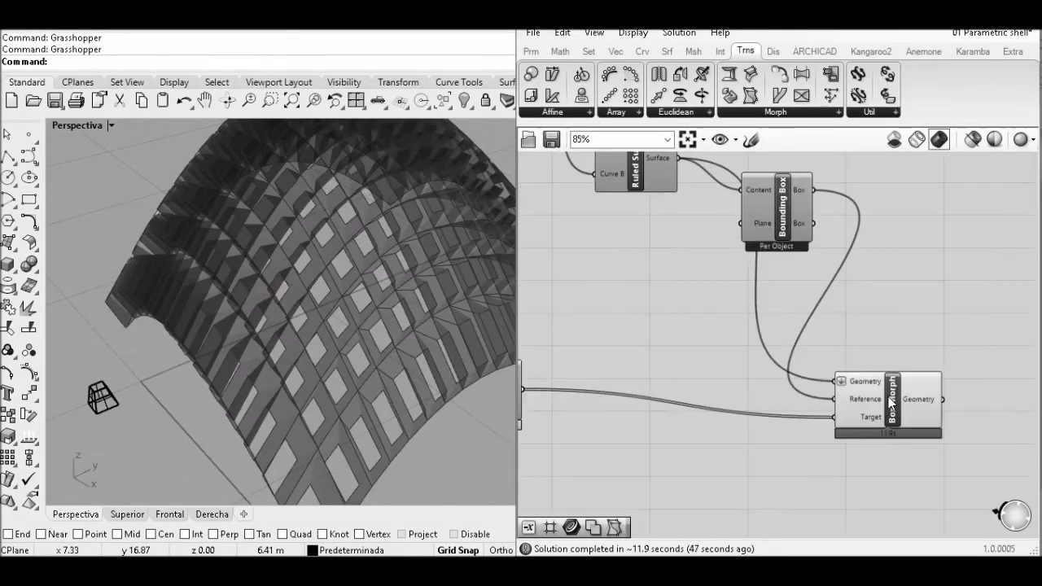
right_click(889, 398)
left_click(887, 459)
left_click(902, 540)
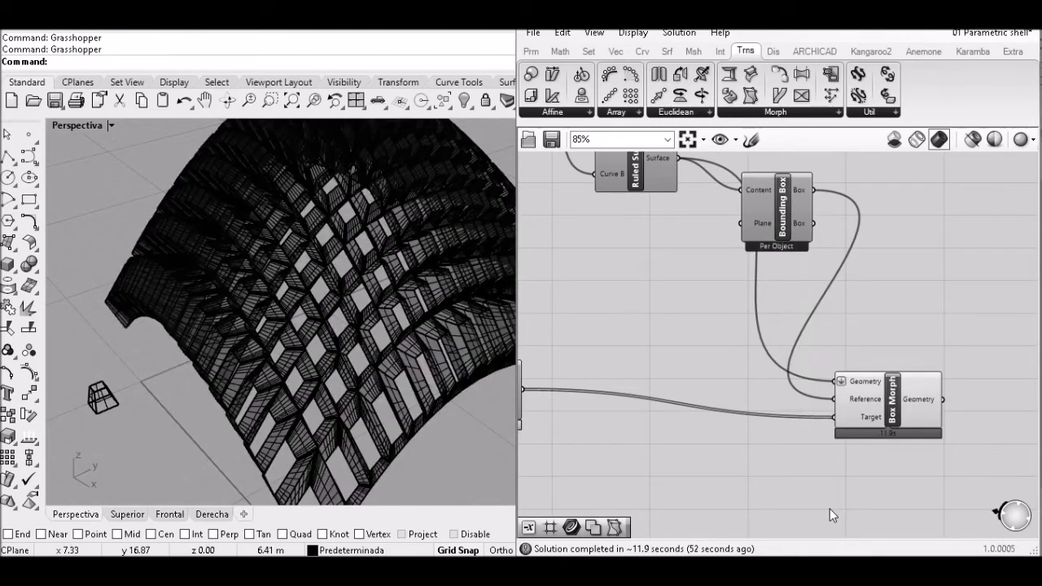
Minimize the Grasshopper window and delete the single truncated pyramid module beside the baked shell in Rhino.
left_click(1021, 21)
scroll(582, 277, "down", 6)
right_click_drag(431, 281, 409, 333)
left_click(343, 355)
key("Delete")
right_click_drag(594, 249, 326, 313)
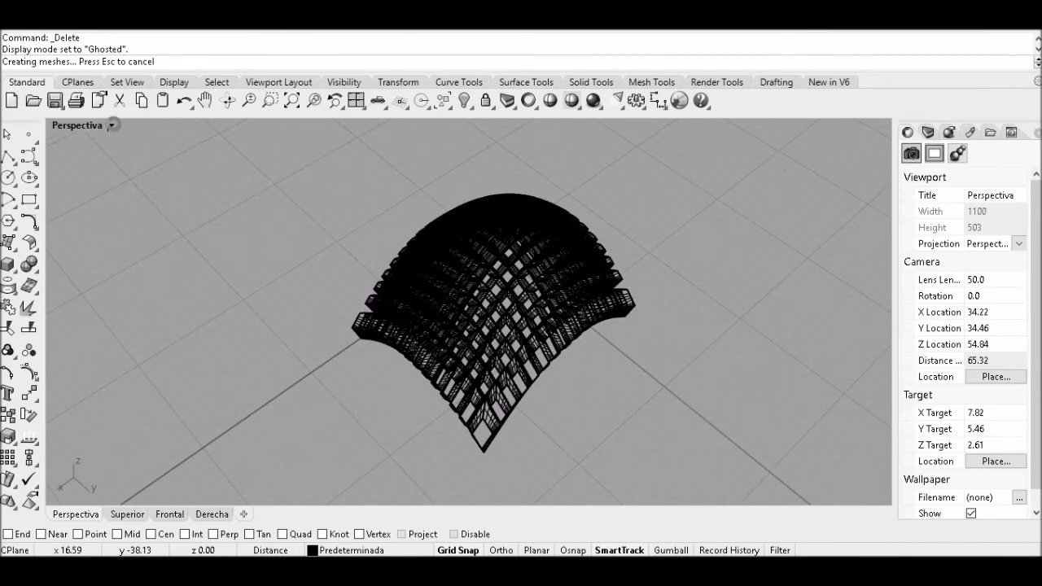
Set the Perspective viewport to Rendered display mode and examine the shell's modules and openings up close.
left_click(110, 125)
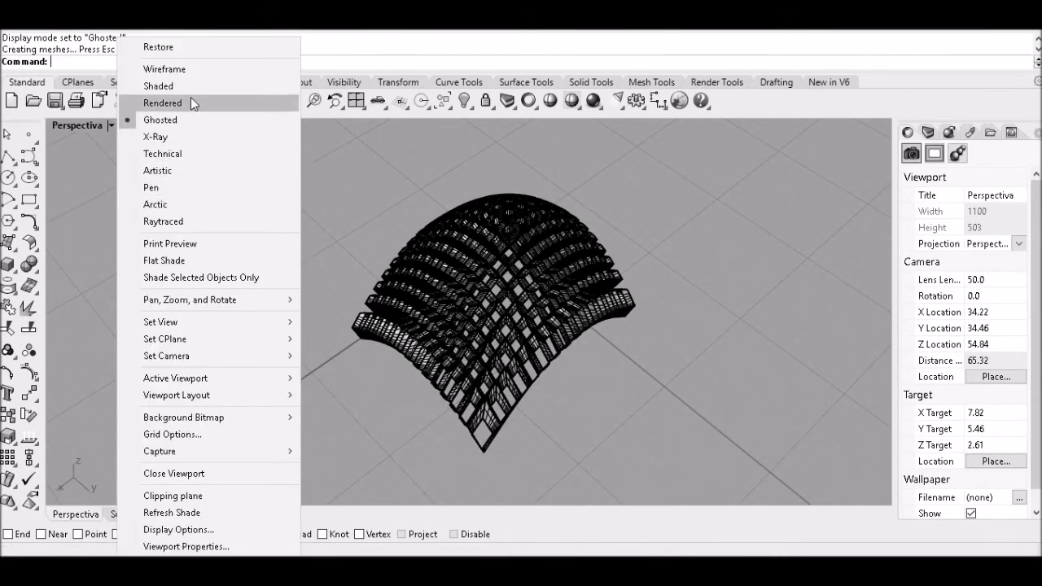
left_click(193, 103)
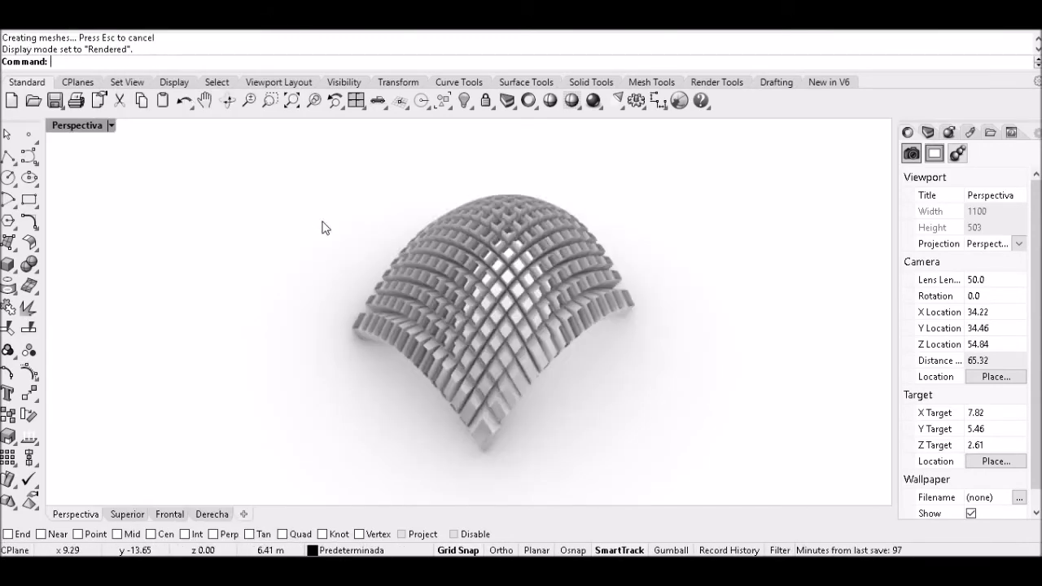
right_click_drag(358, 258, 488, 169)
scroll(483, 173, "up", 10)
right_click_drag(642, 247, 507, 291)
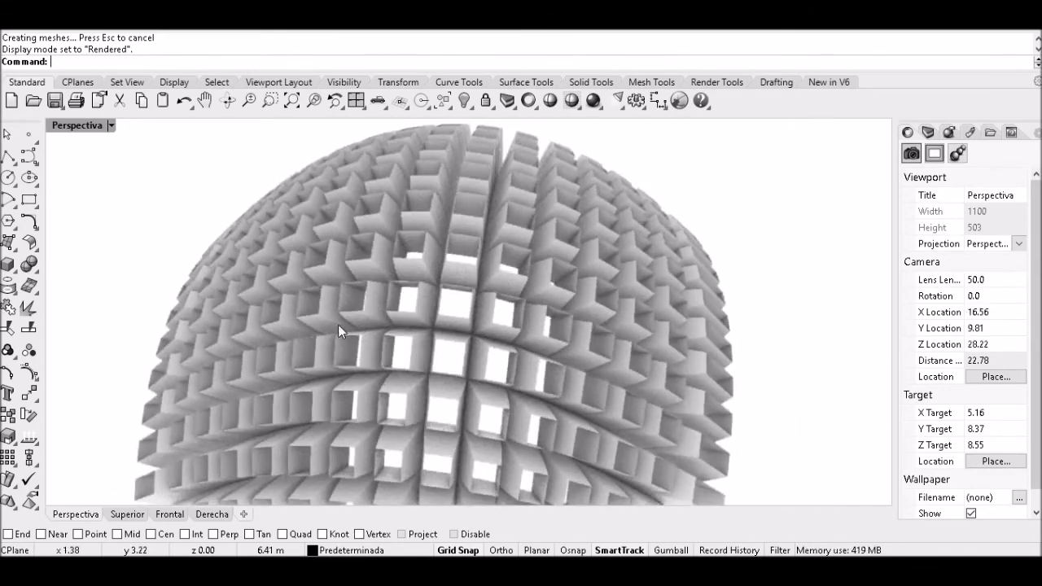
scroll(339, 327, "up", 5)
right_click_drag(338, 324, 329, 288)
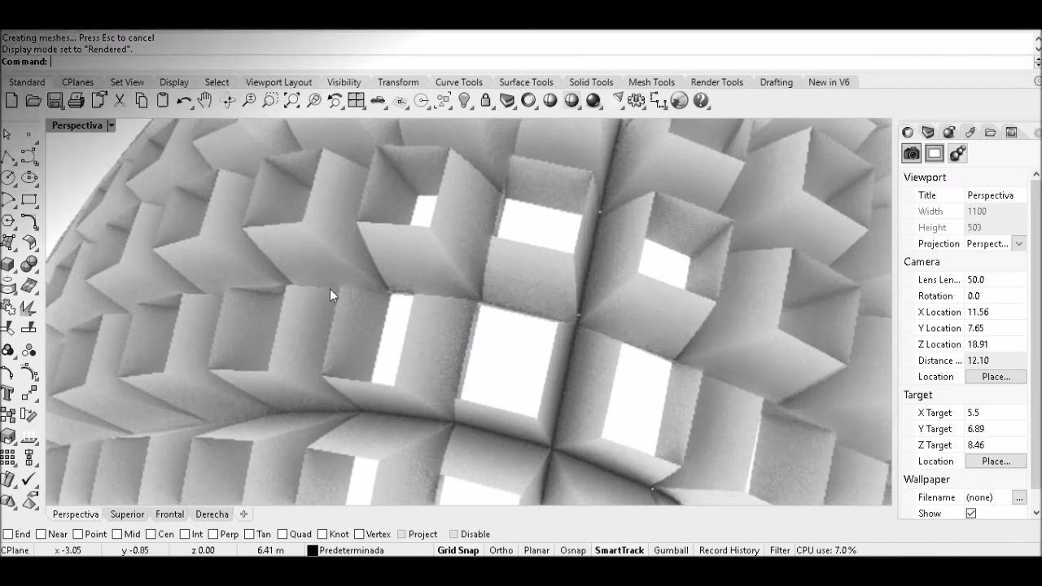